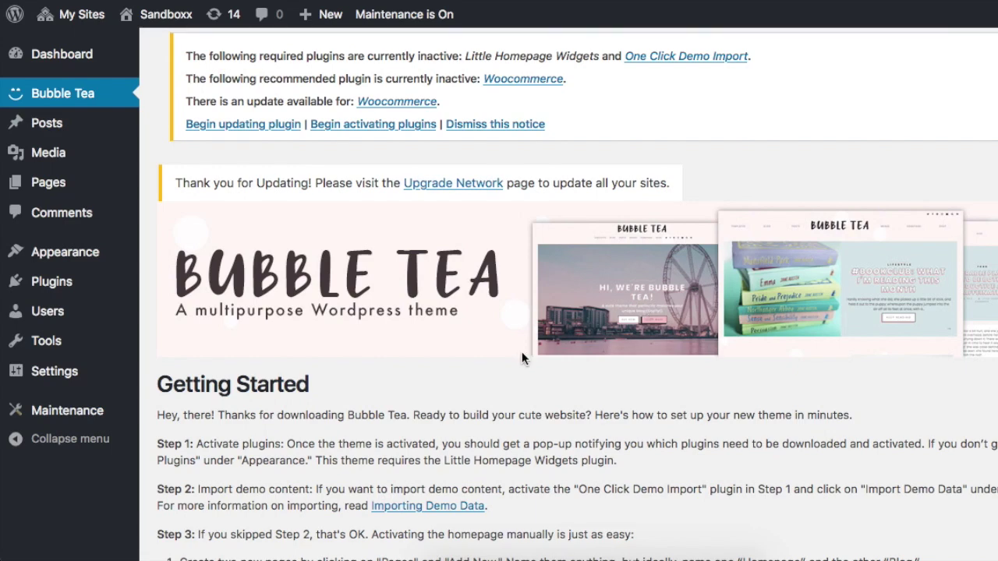
# Bulk-activate Little Homepage Widgets, One Click Demo Import and Woocommerce from the required plugins list.
pyautogui.scroll(-5, 785, 394)
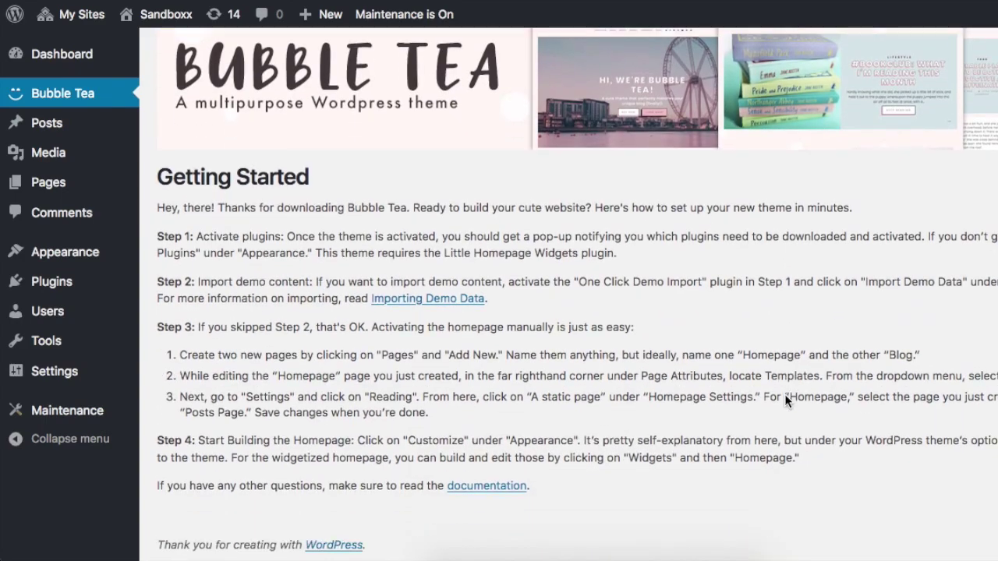
pyautogui.scroll(5, 784, 393)
pyautogui.scroll(-5, 784, 394)
pyautogui.scroll(5, 782, 382)
pyautogui.scroll(-5, 782, 381)
pyautogui.scroll(5, 689, 357)
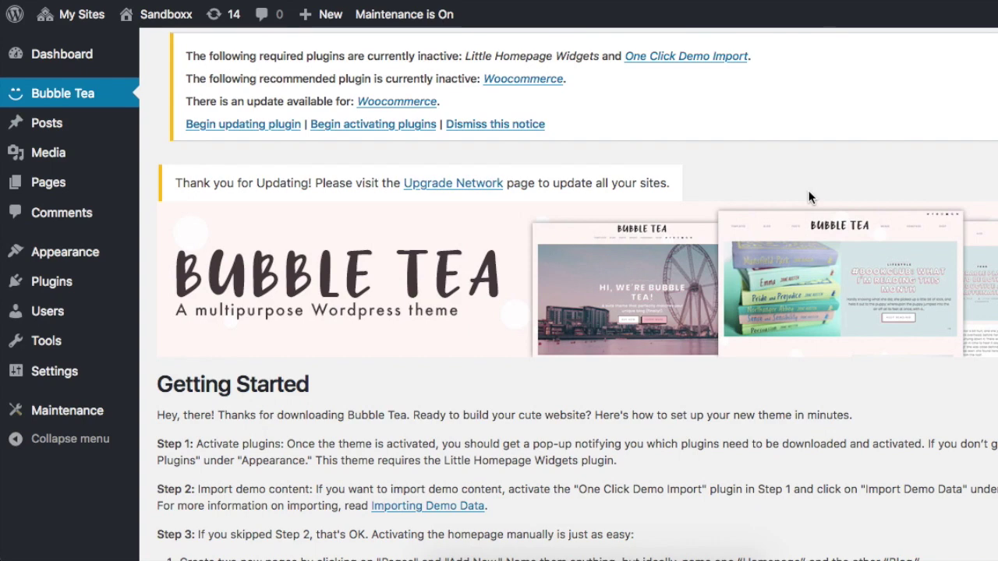
pyautogui.click(373, 127)
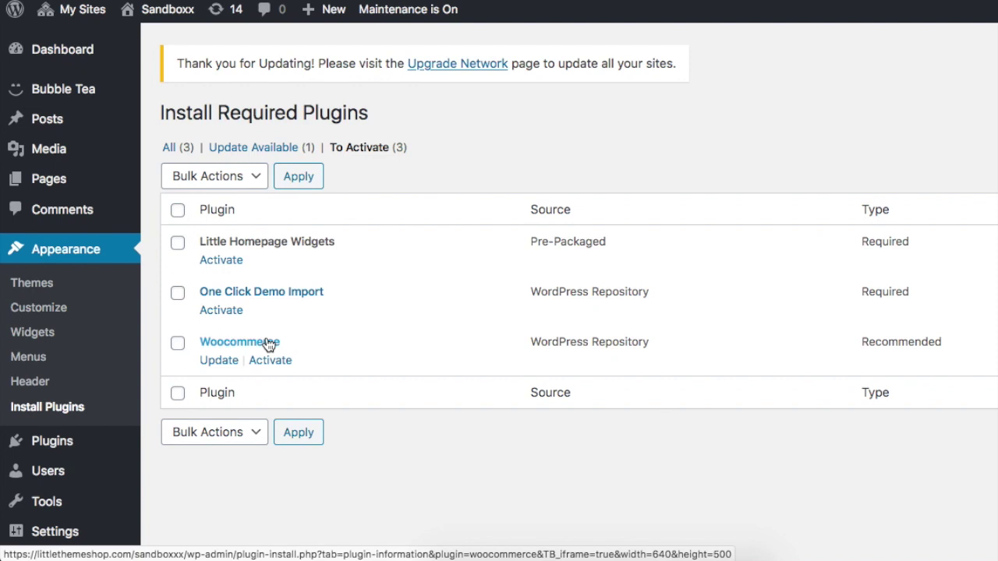
pyautogui.click(177, 212)
pyautogui.click(243, 177)
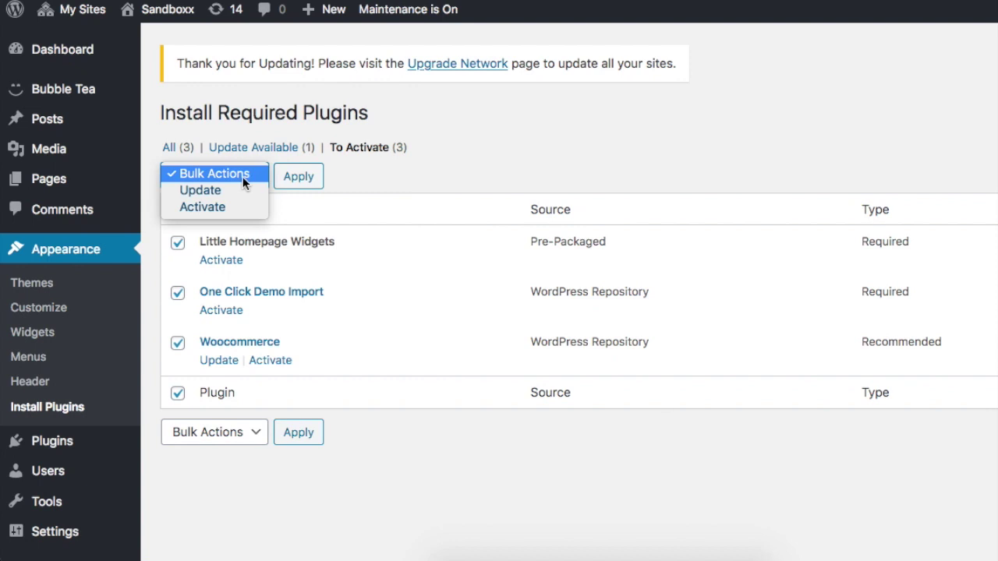
pyautogui.click(210, 206)
pyautogui.click(289, 176)
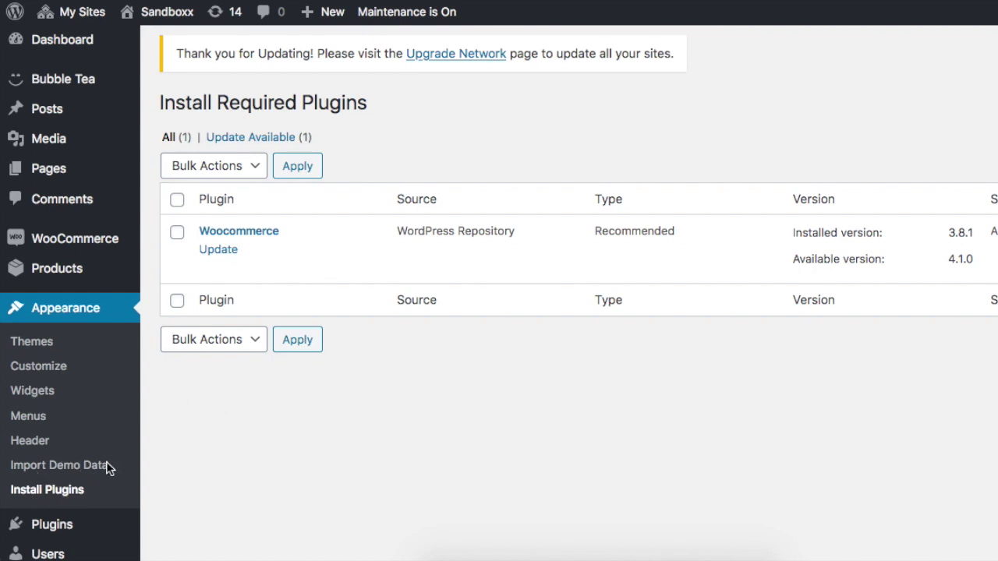
pyautogui.scroll(-1, 83, 418)
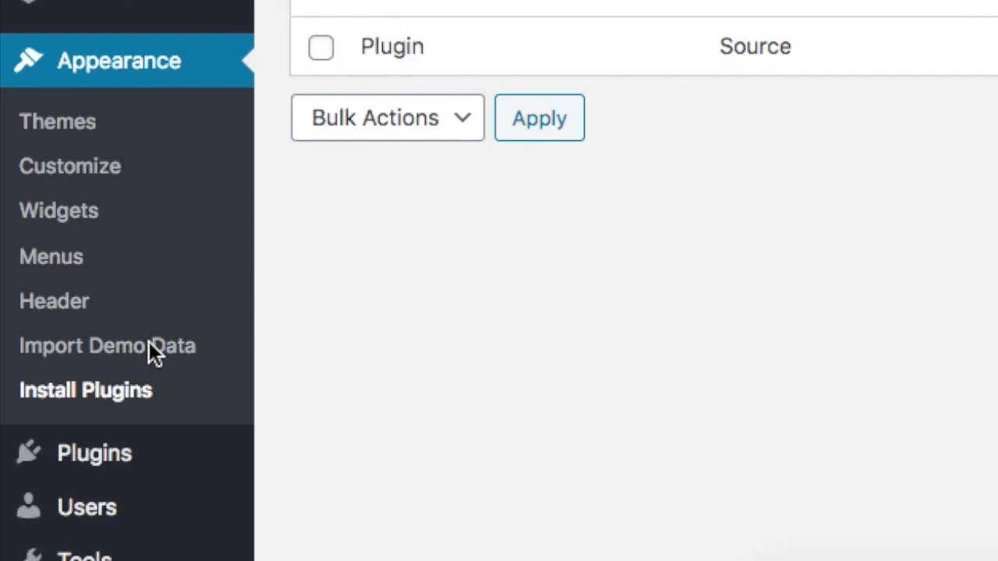
# Open Import Demo Data and browse the four Bubble Tea demo layouts.
pyautogui.click(86, 350)
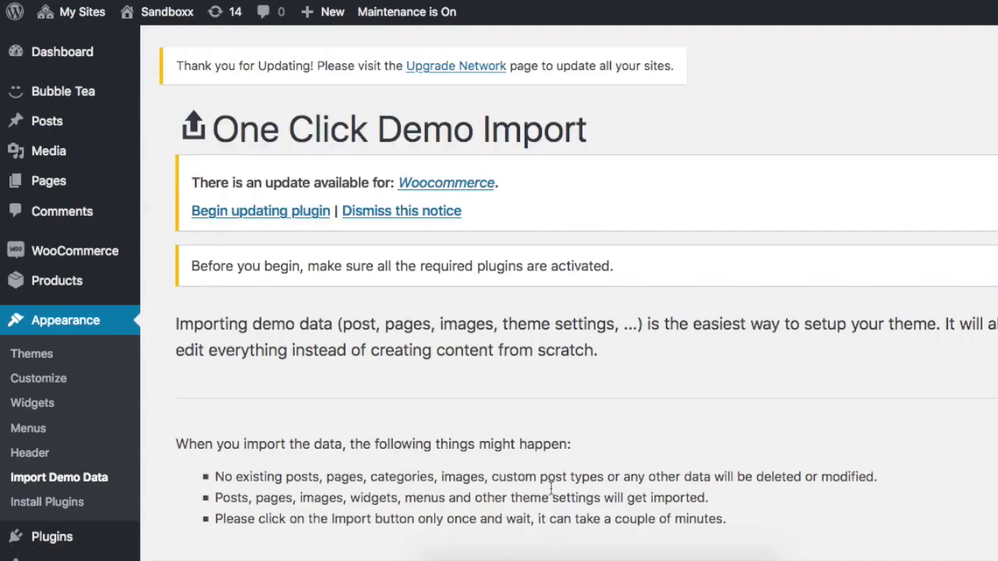
pyautogui.scroll(-6, 825, 328)
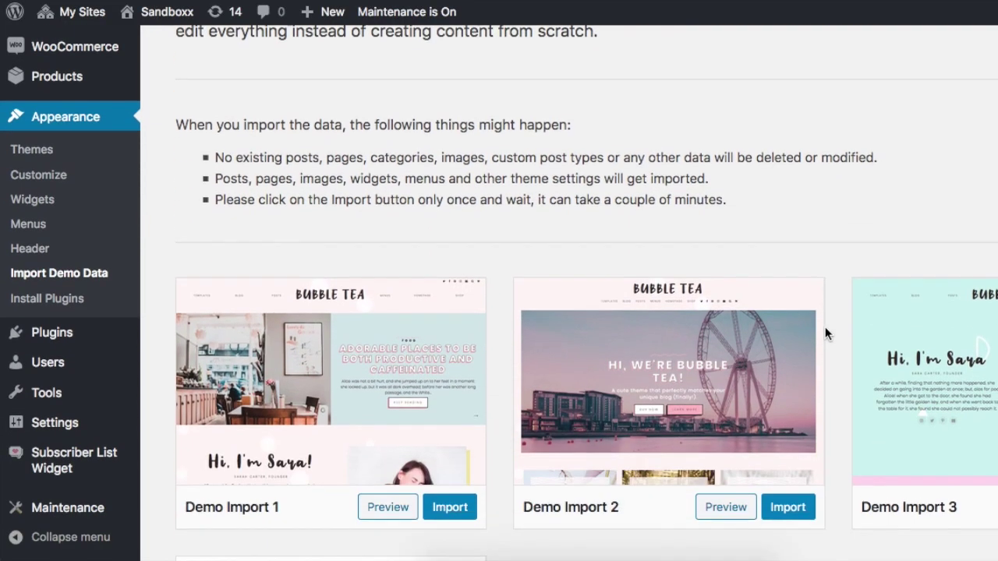
pyautogui.scroll(4, 824, 327)
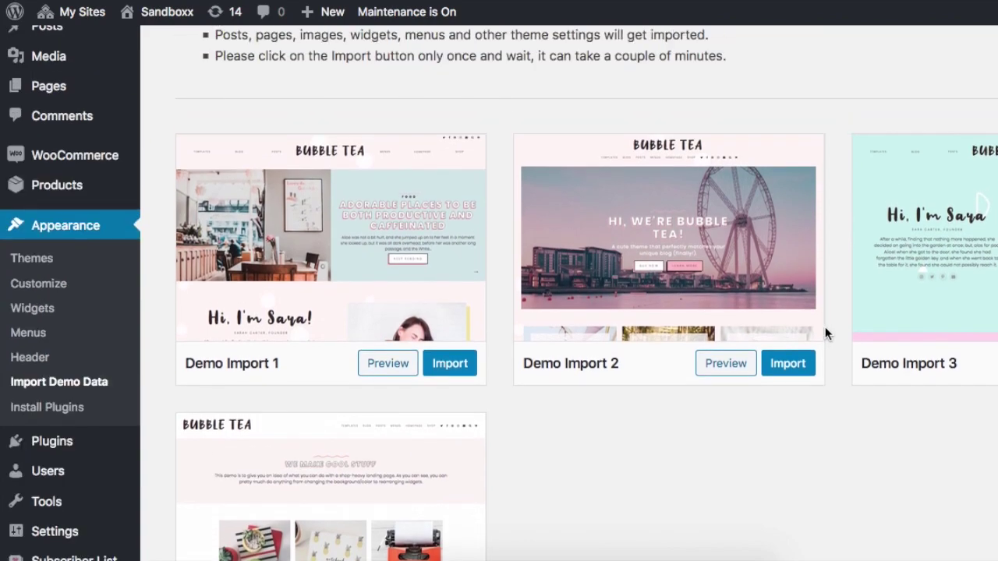
pyautogui.scroll(-2, 825, 327)
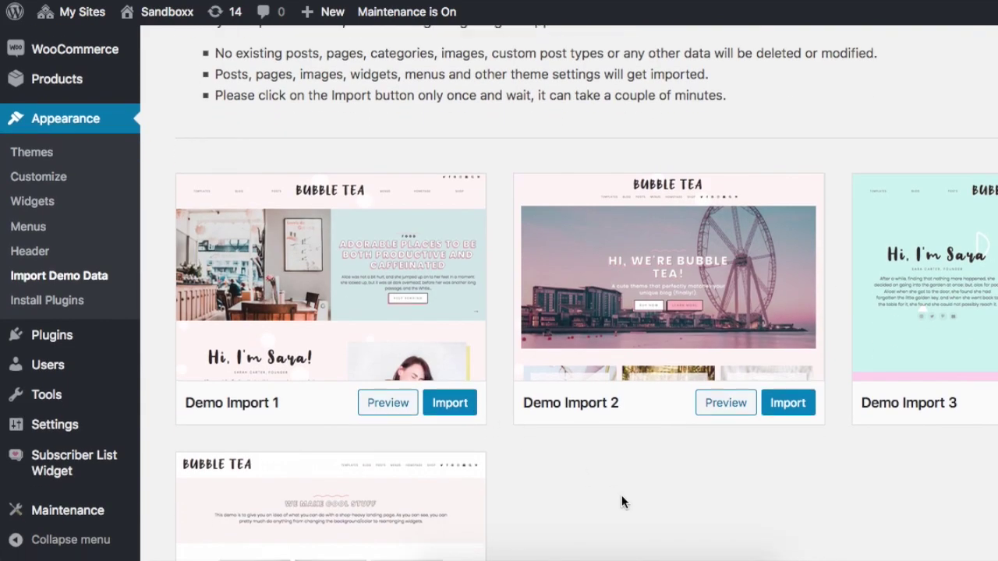
pyautogui.scroll(-3, 622, 494)
pyautogui.scroll(2, 726, 432)
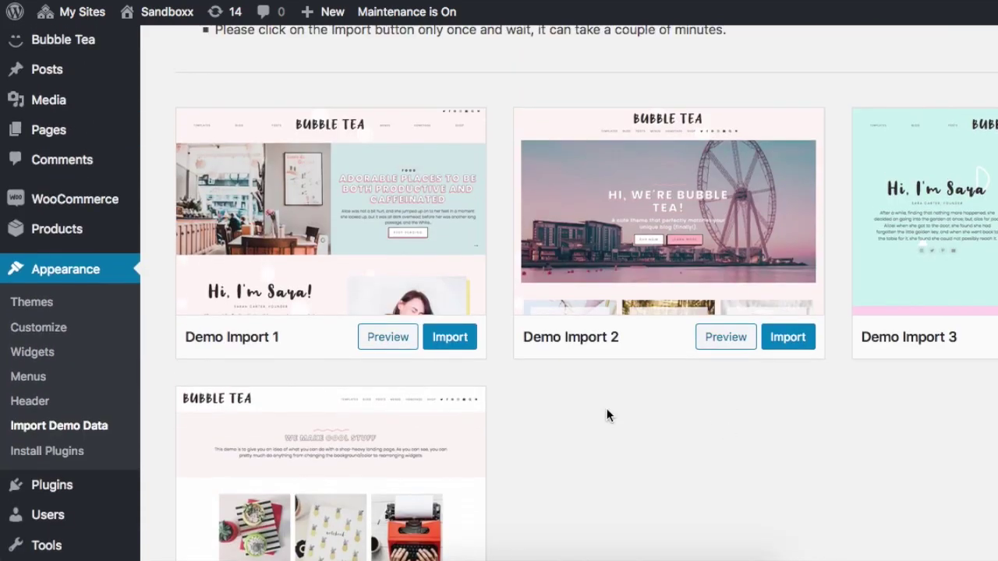
# Start importing Demo Import 1, then cancel the confirmation without importing anything.
pyautogui.click(451, 338)
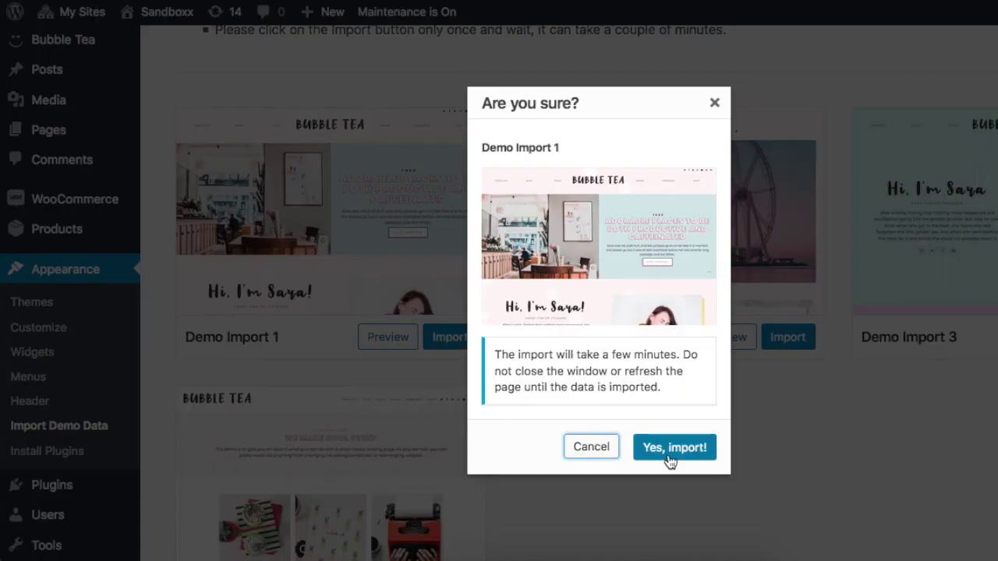
pyautogui.click(714, 105)
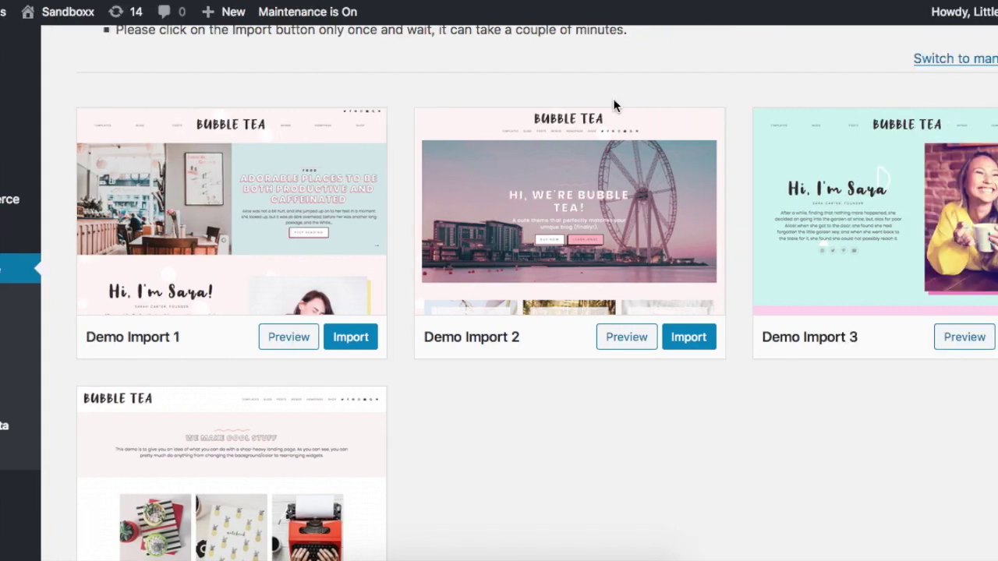
pyautogui.scroll(2, 641, 379)
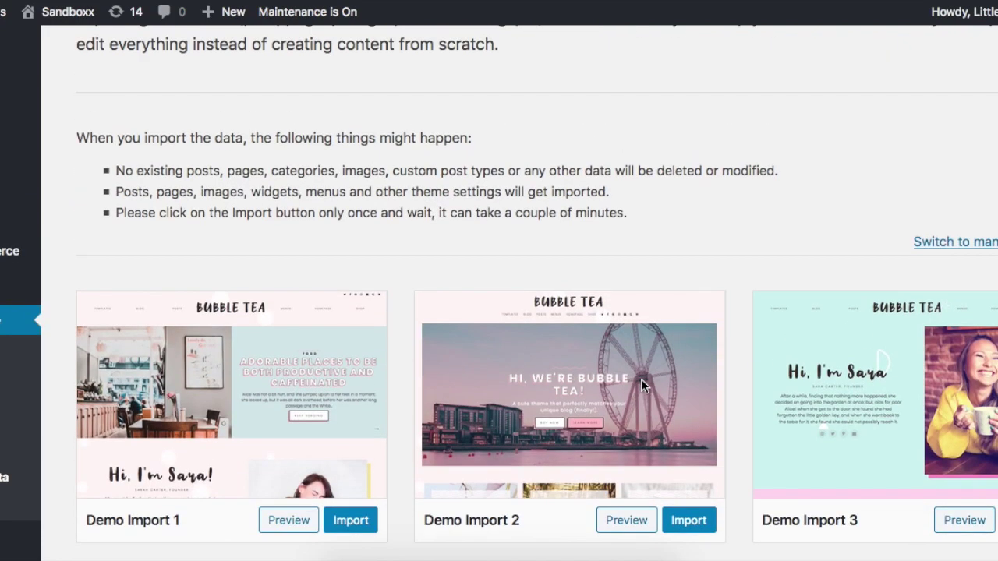
pyautogui.scroll(-4, 641, 379)
pyautogui.scroll(3, 640, 381)
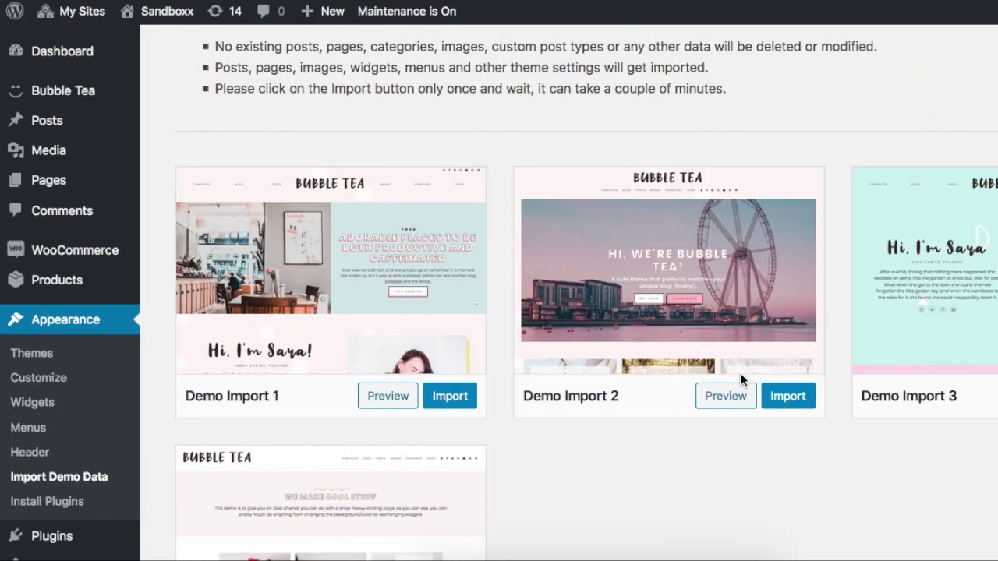
pyautogui.scroll(5, 741, 378)
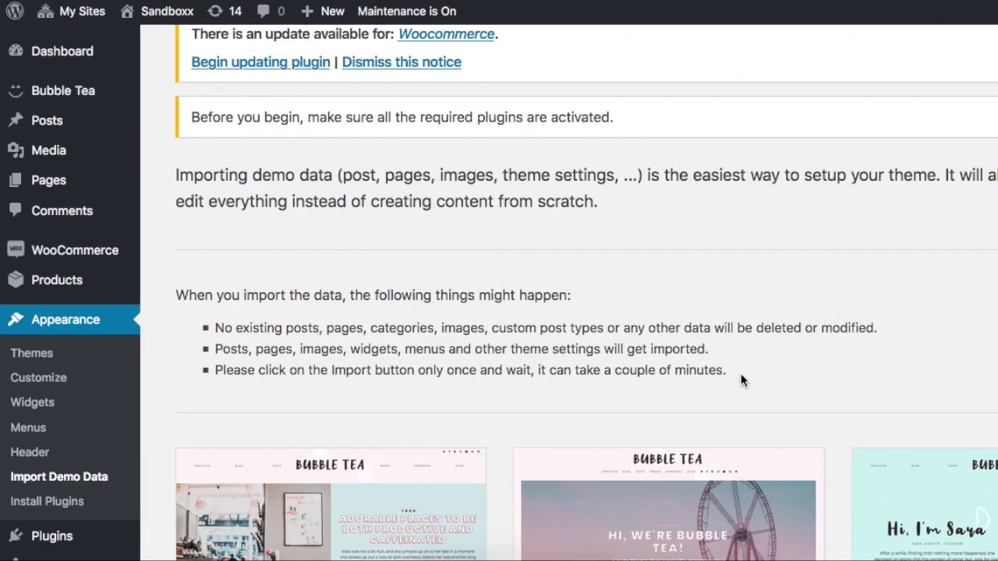
pyautogui.scroll(-3, 741, 374)
pyautogui.scroll(-2, 736, 360)
pyautogui.scroll(3, 732, 359)
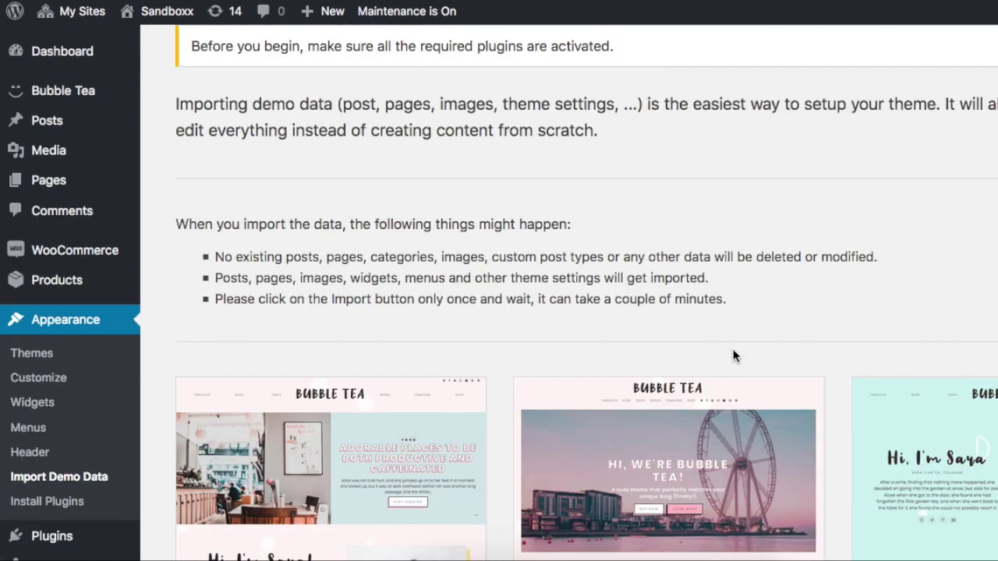
pyautogui.moveTo(59, 188)
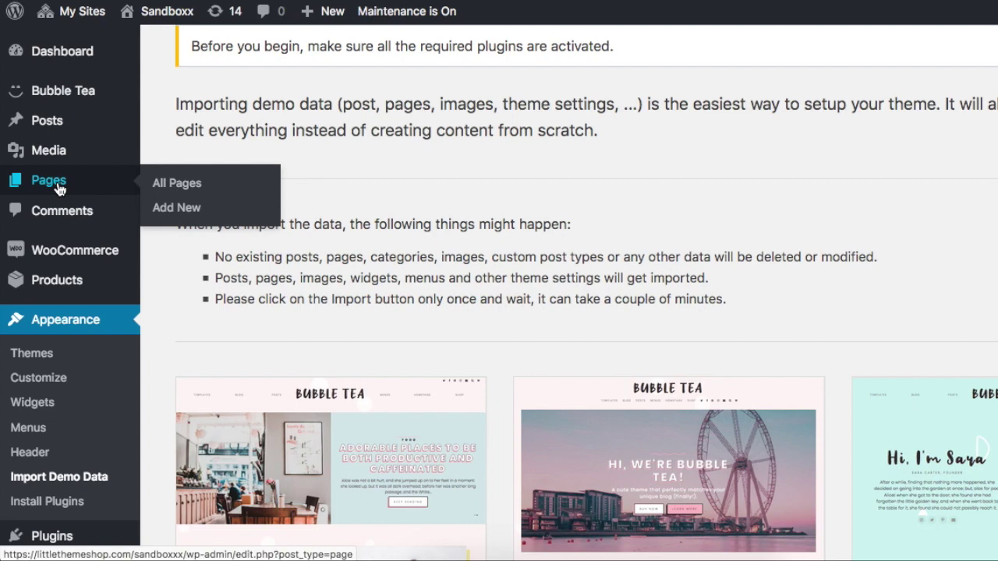
# Create a page titled 'Homepage' with the Homepage Widgets template and publish it.
pyautogui.click(177, 209)
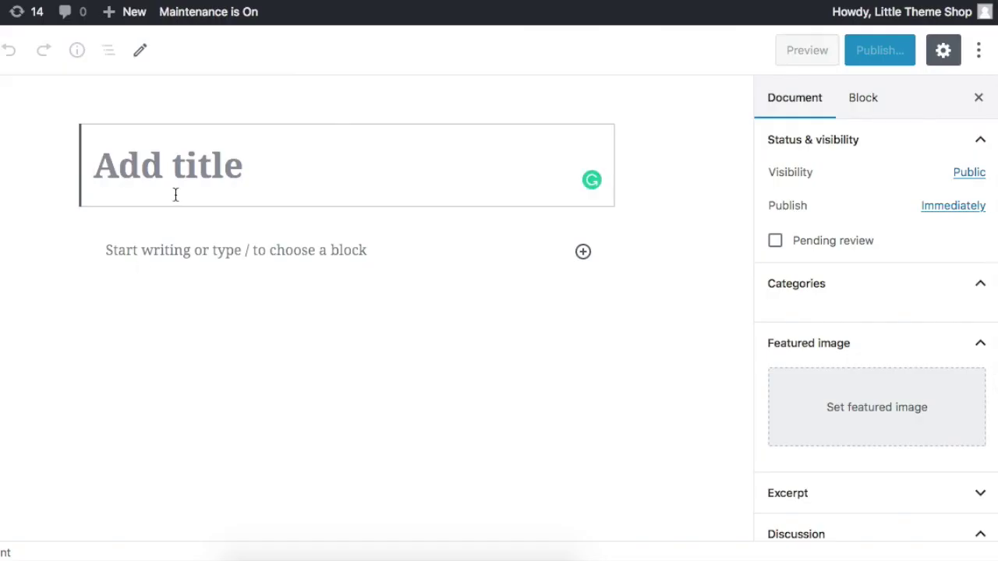
pyautogui.write('Home')
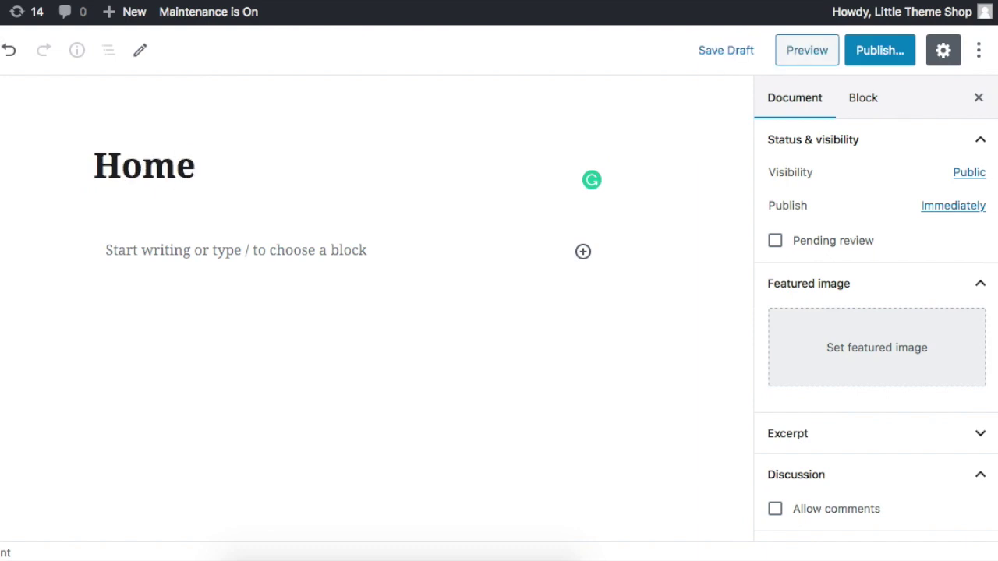
pyautogui.write('page')
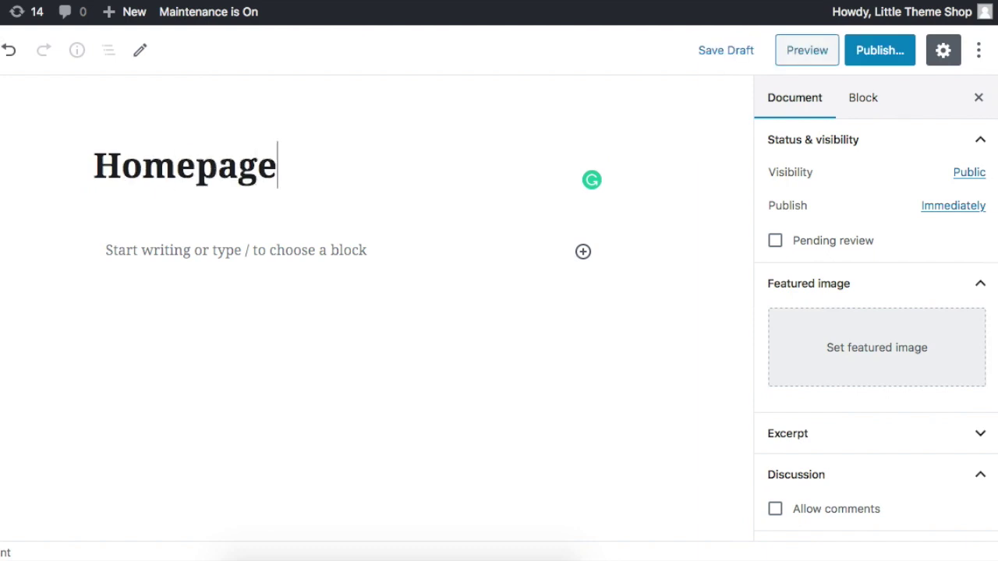
pyautogui.scroll(-5, 898, 438)
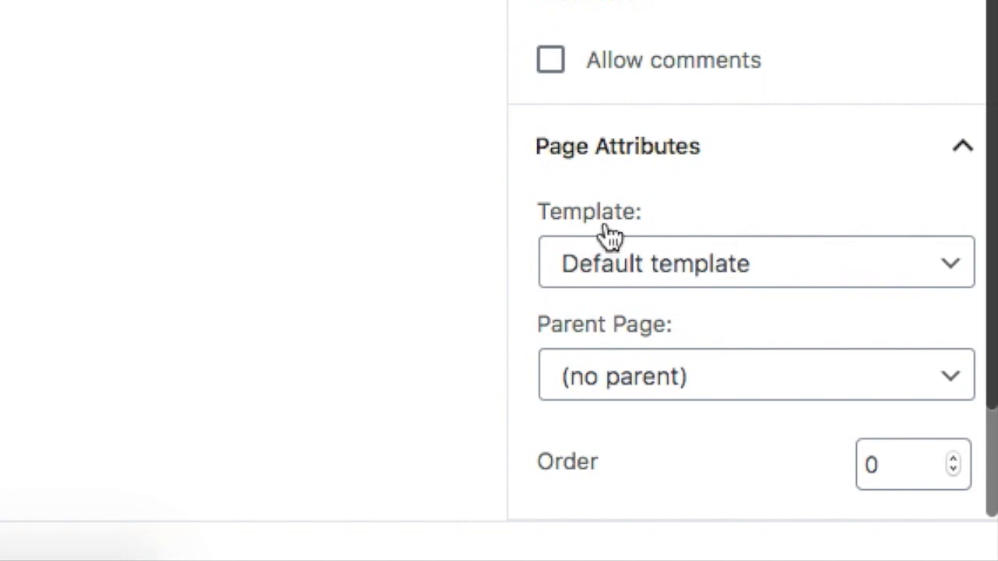
pyautogui.click(839, 280)
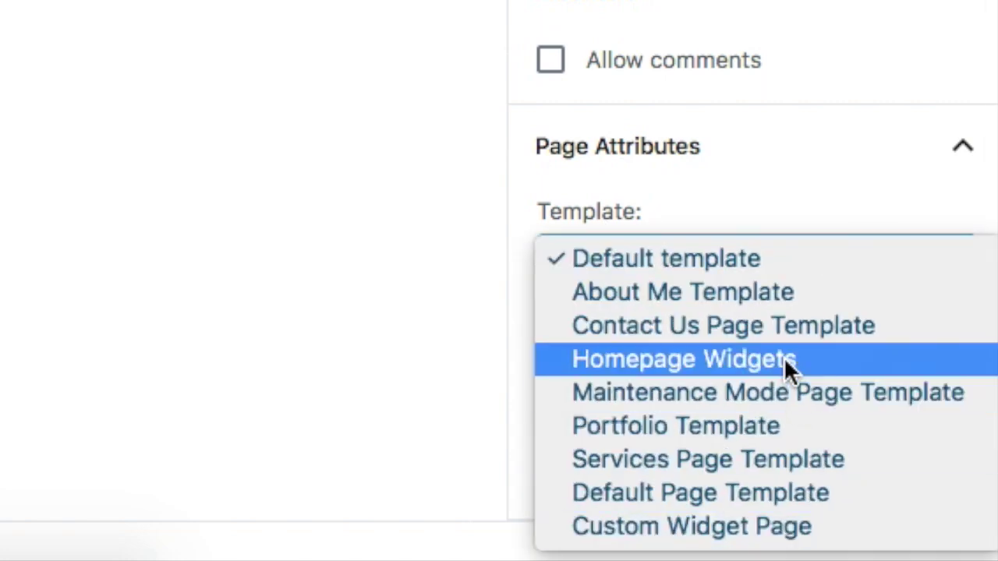
pyautogui.press('Escape')
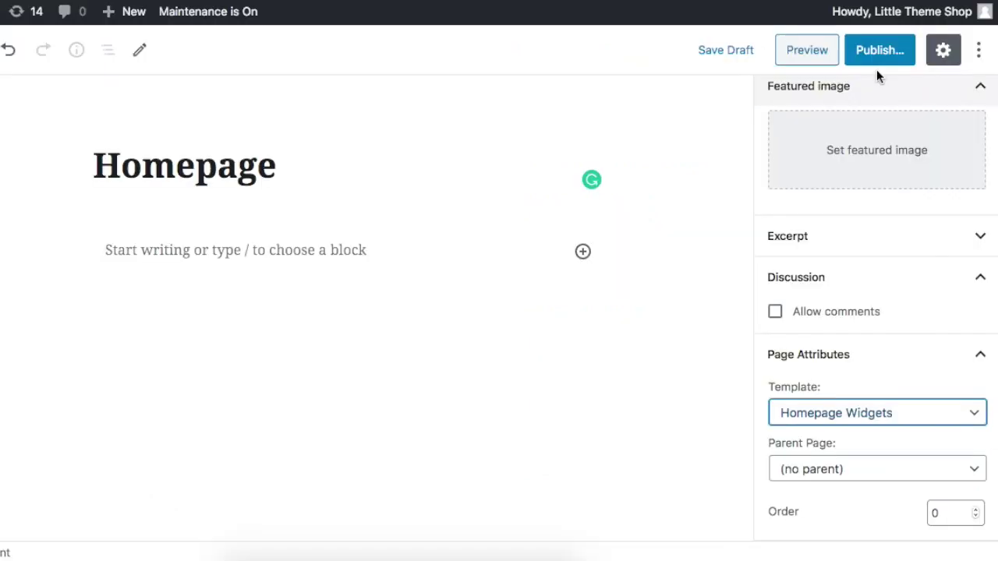
pyautogui.click(877, 59)
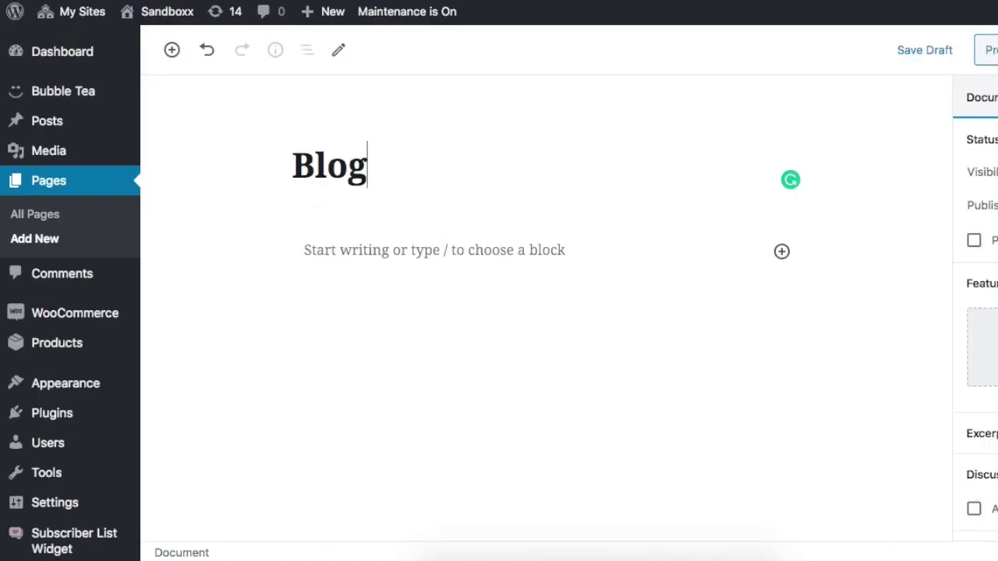
# Publish the empty 'Blog' page, then go to Settings › Reading.
pyautogui.click(564, 264)
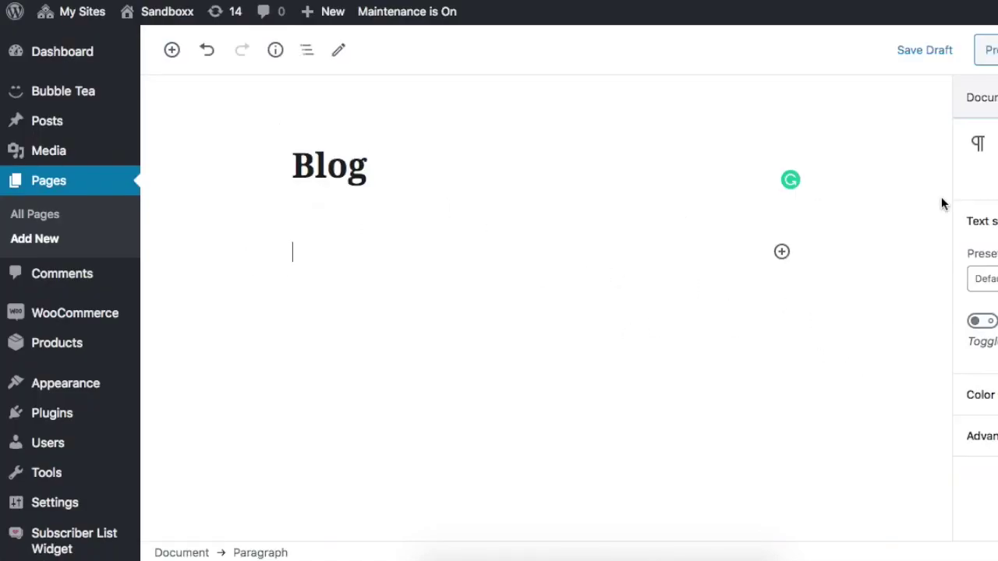
pyautogui.click(986, 50)
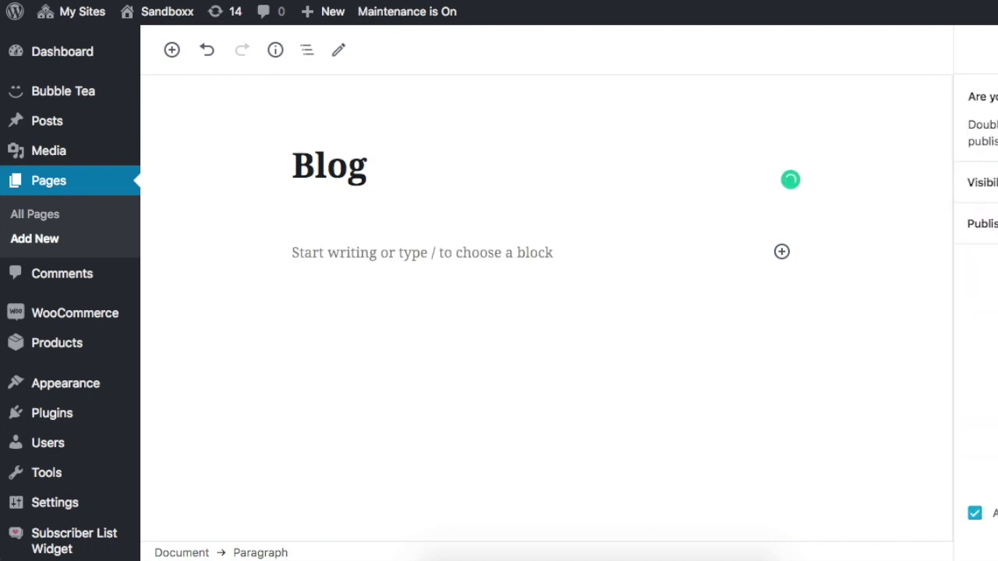
pyautogui.click(989, 49)
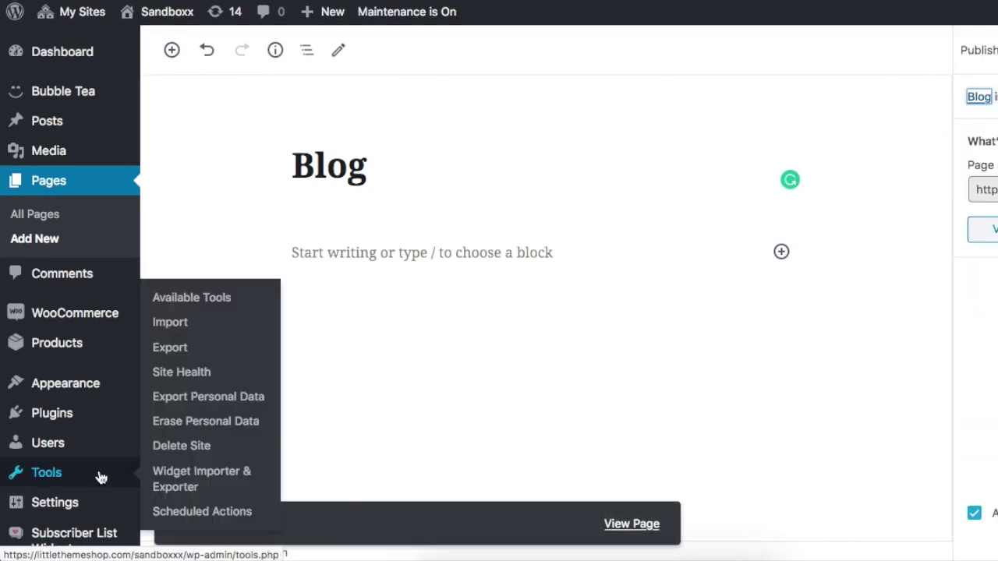
pyautogui.scroll(-2, 86, 468)
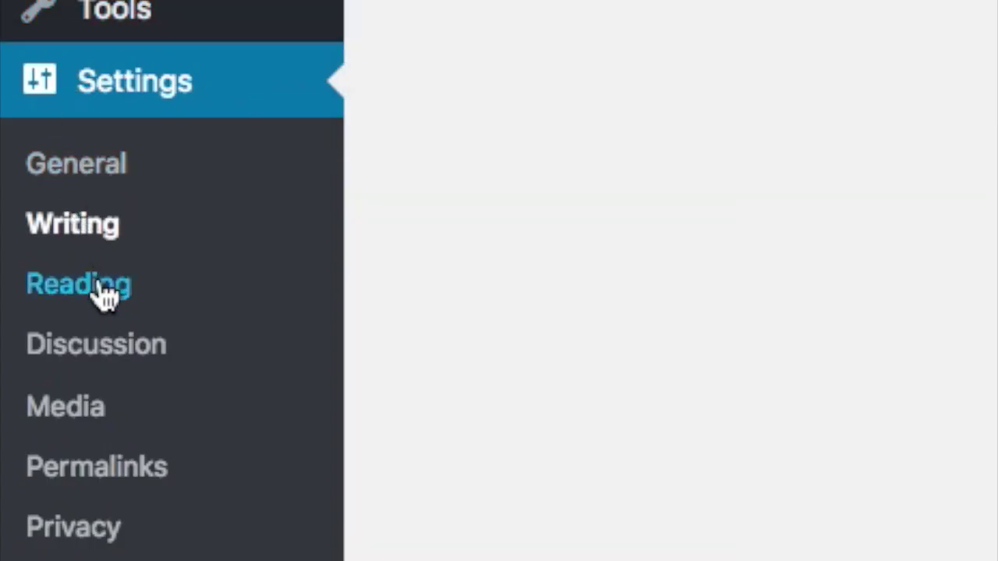
pyautogui.click(99, 286)
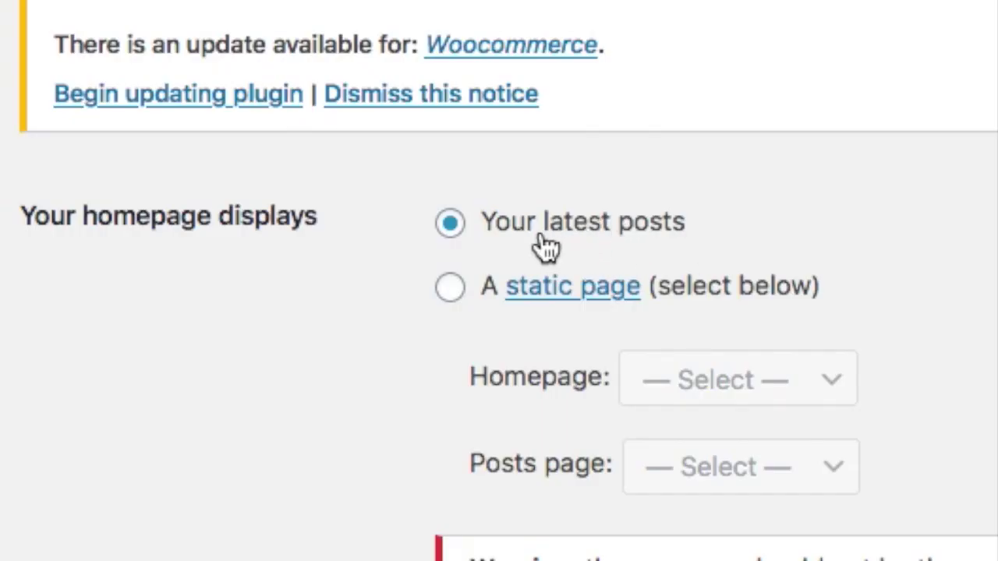
# Use a static front page: 'Homepage' as the homepage and 'Blog' as the posts page.
pyautogui.click(453, 288)
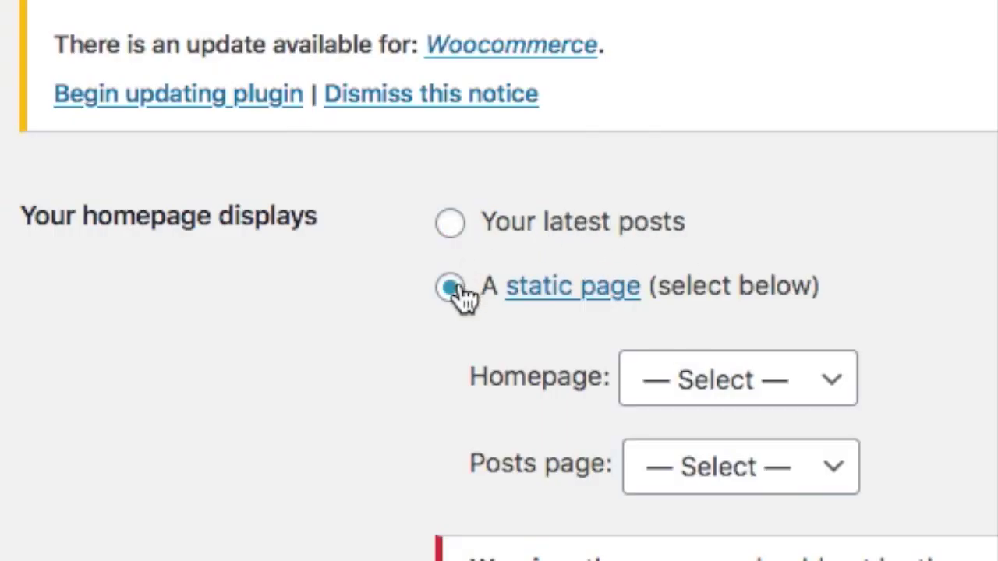
pyautogui.scroll(-2, 499, 281)
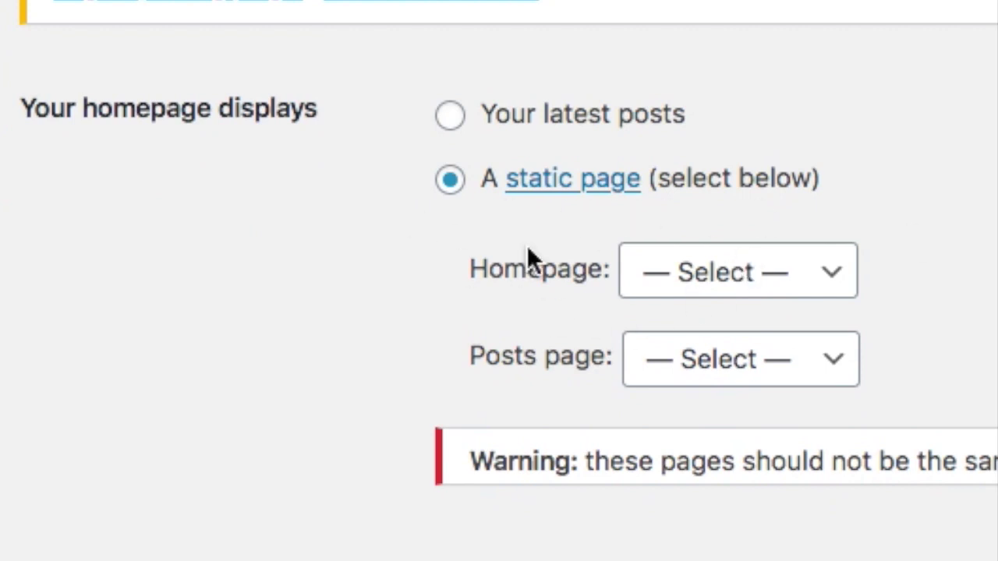
pyautogui.click(762, 267)
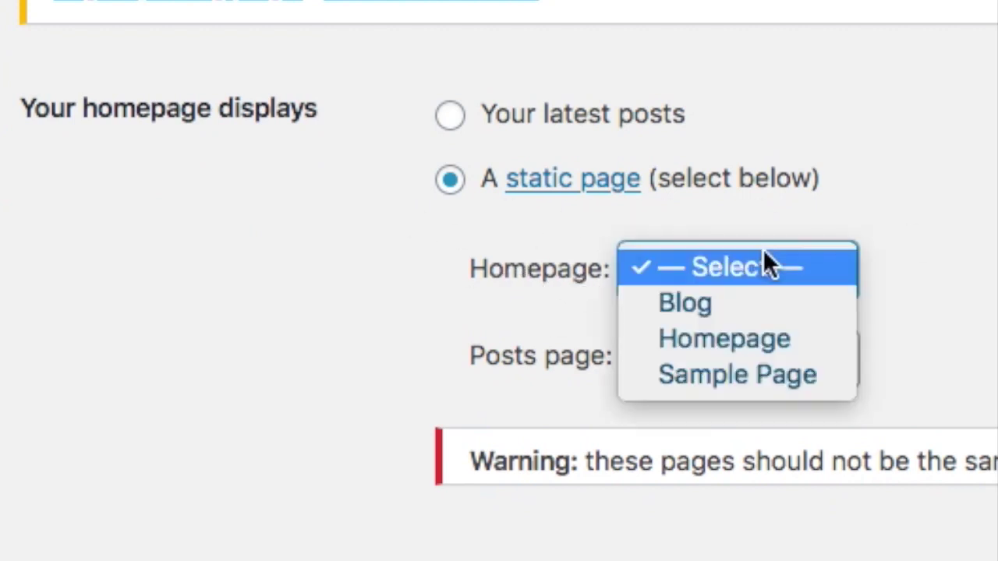
pyautogui.click(759, 344)
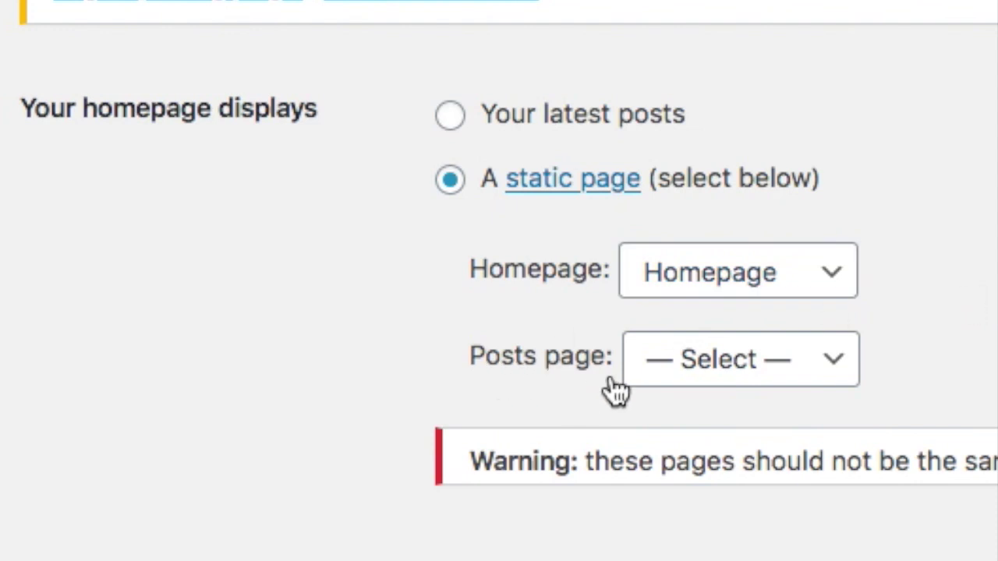
pyautogui.click(750, 363)
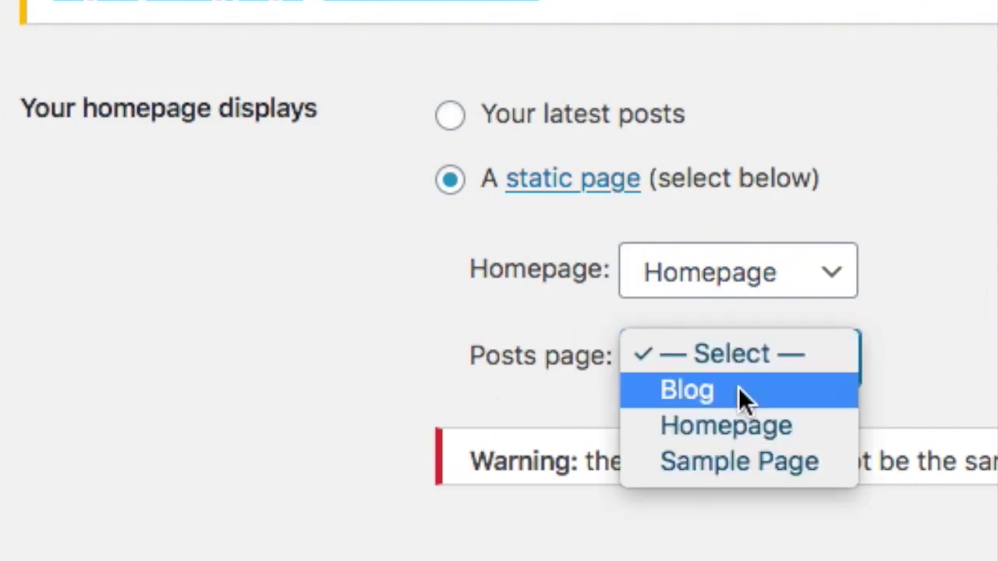
pyautogui.click(740, 391)
pyautogui.scroll(-3, 499, 312)
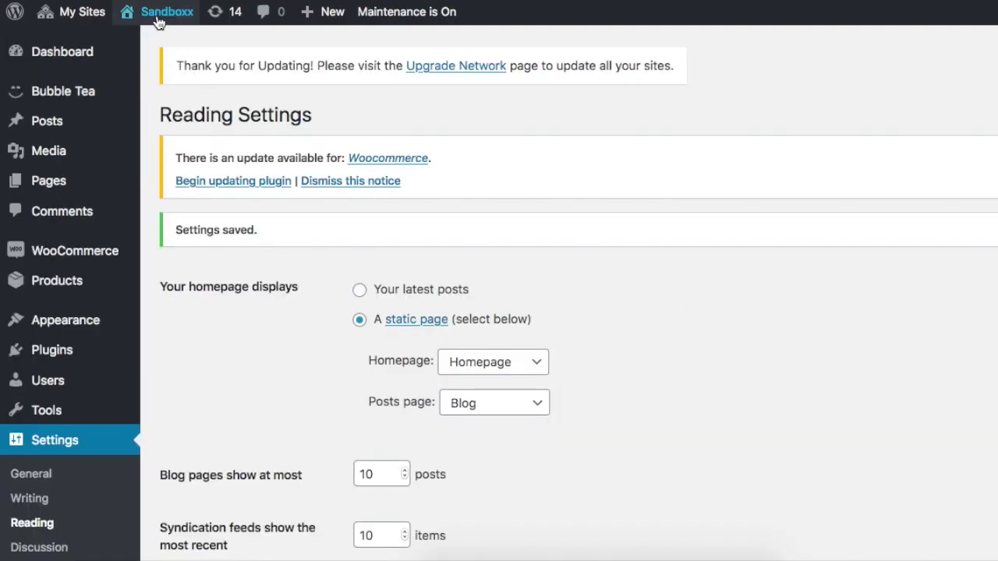
# Save the Reading settings, view the Sandboxx homepage, then open the Bubble Tea Customizer.
pyautogui.moveTo(160, 14)
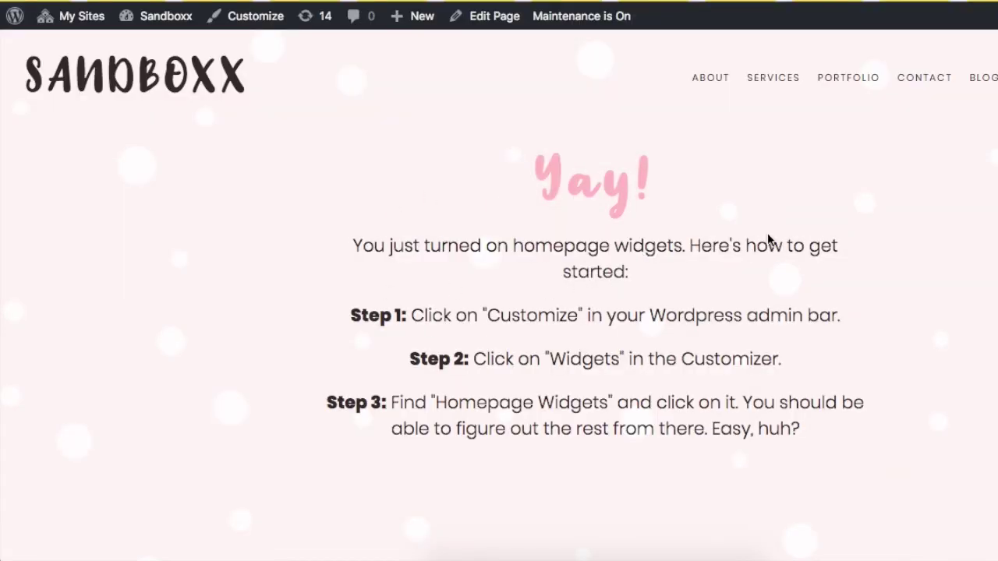
pyautogui.scroll(-5, 803, 401)
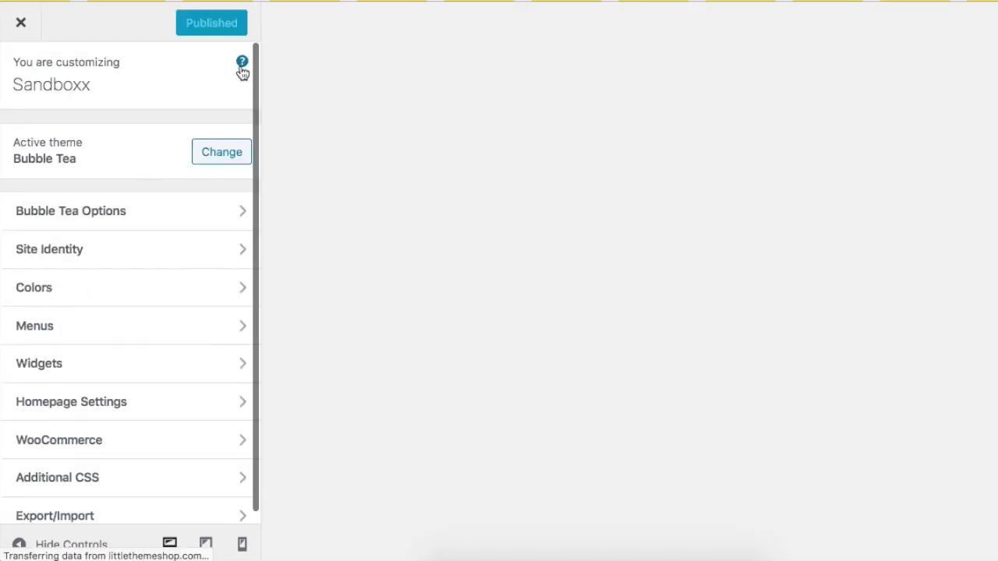
# Add a Little Content Slideshow Widget to the Homepage widget area.
pyautogui.click(66, 364)
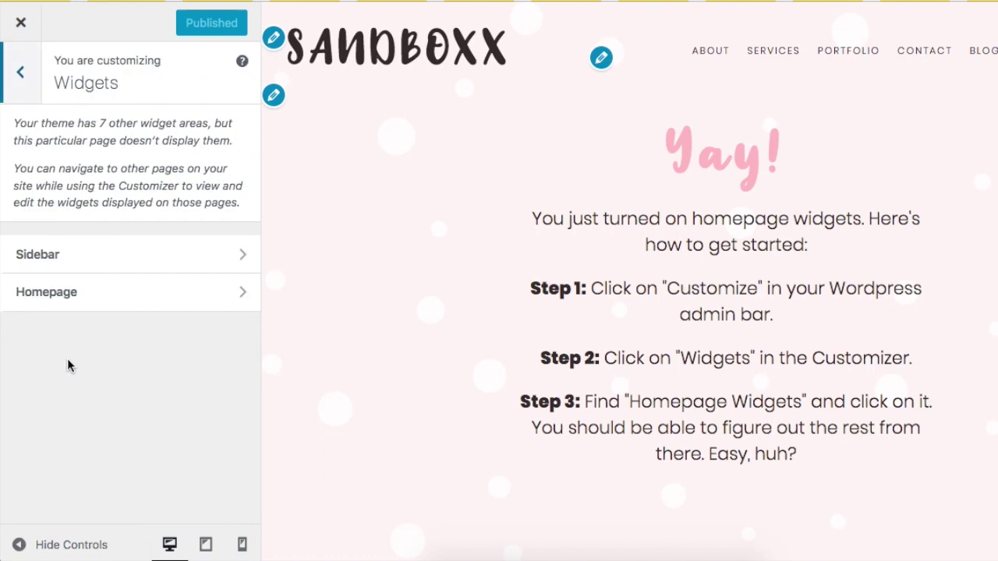
pyautogui.click(83, 300)
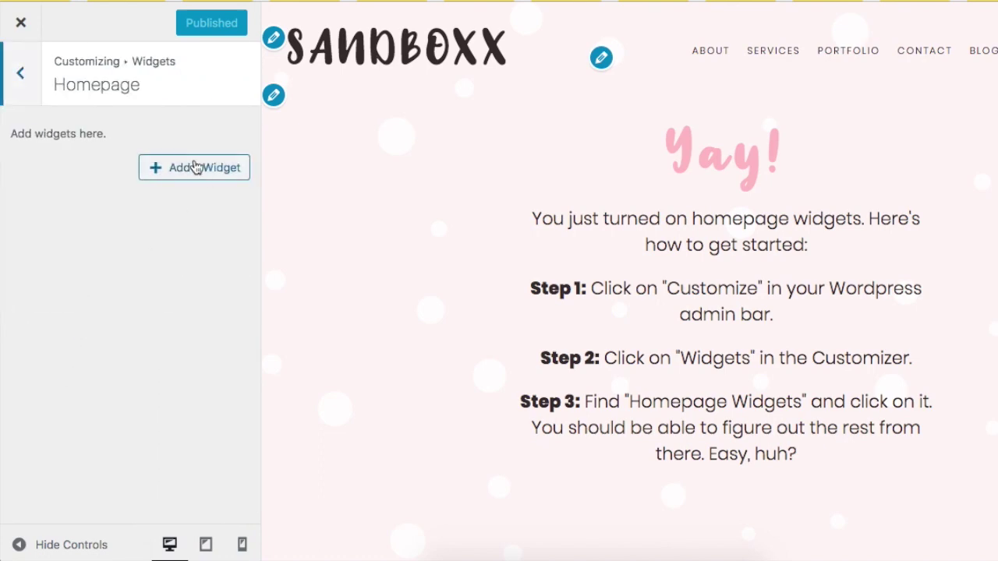
pyautogui.click(201, 170)
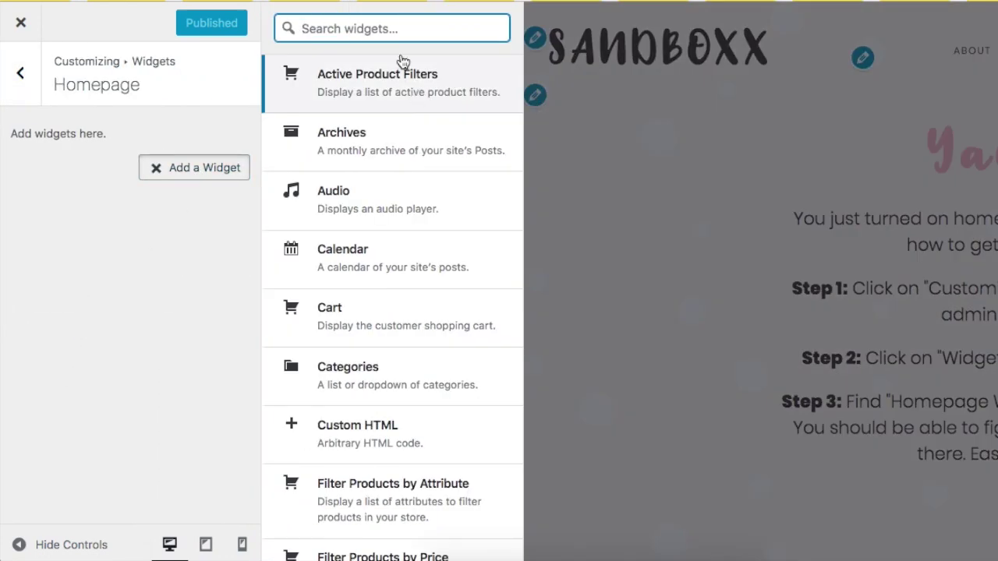
pyautogui.write('lit')
pyautogui.write('tle')
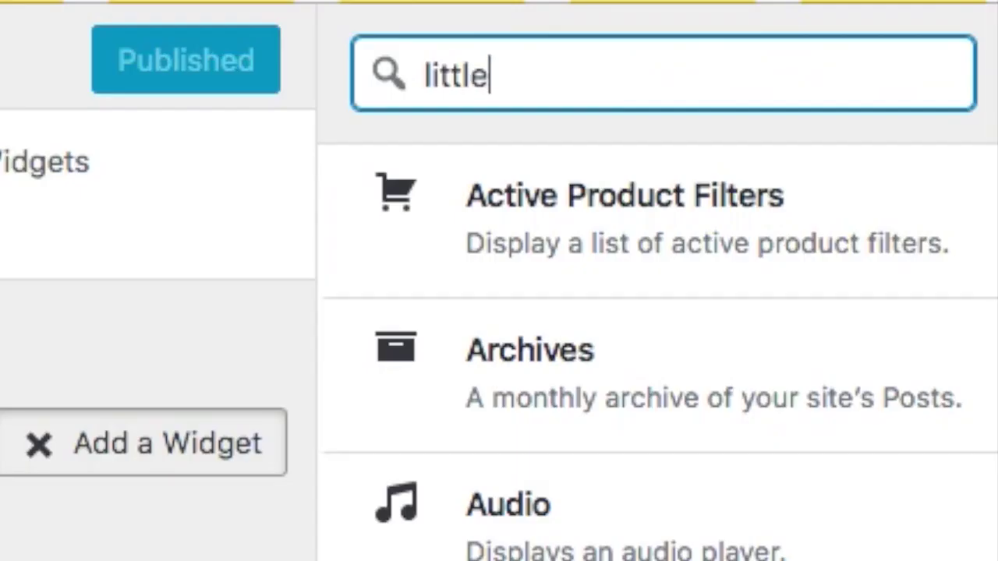
pyautogui.click(835, 445)
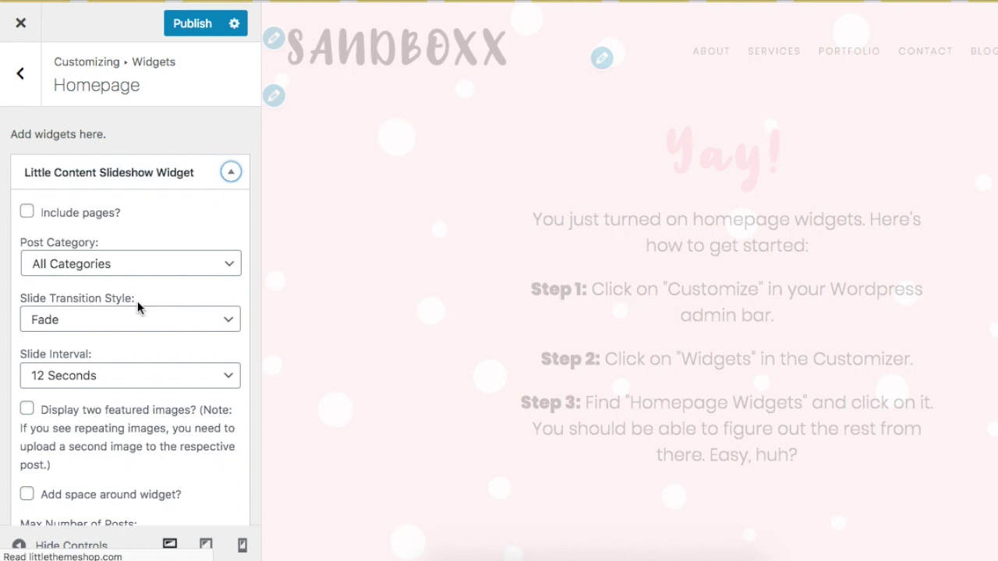
# Set the slideshow to show a maximum of 3 posts from the Food category.
pyautogui.scroll(-2, 722, 321)
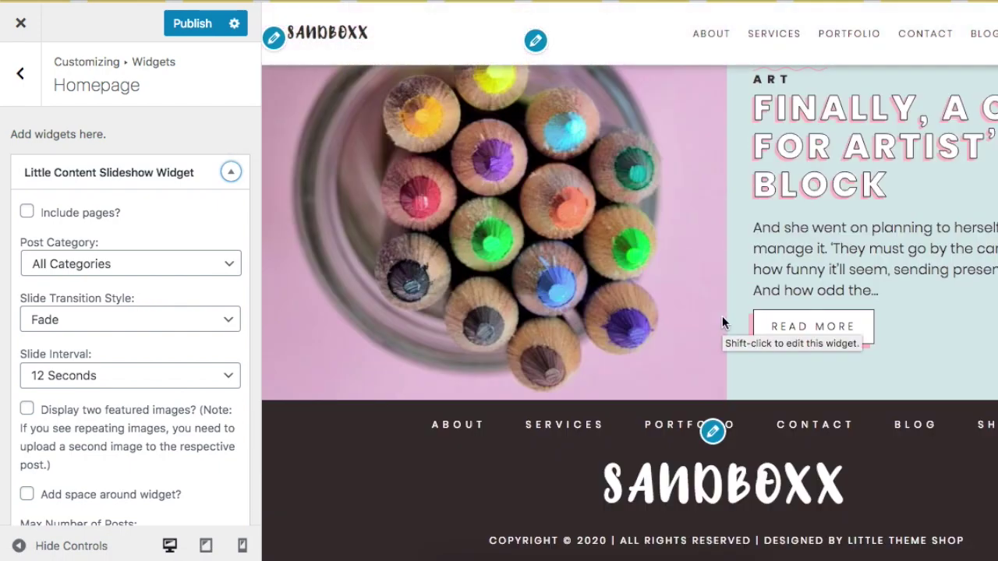
pyautogui.scroll(2, 722, 315)
pyautogui.scroll(-5, 223, 334)
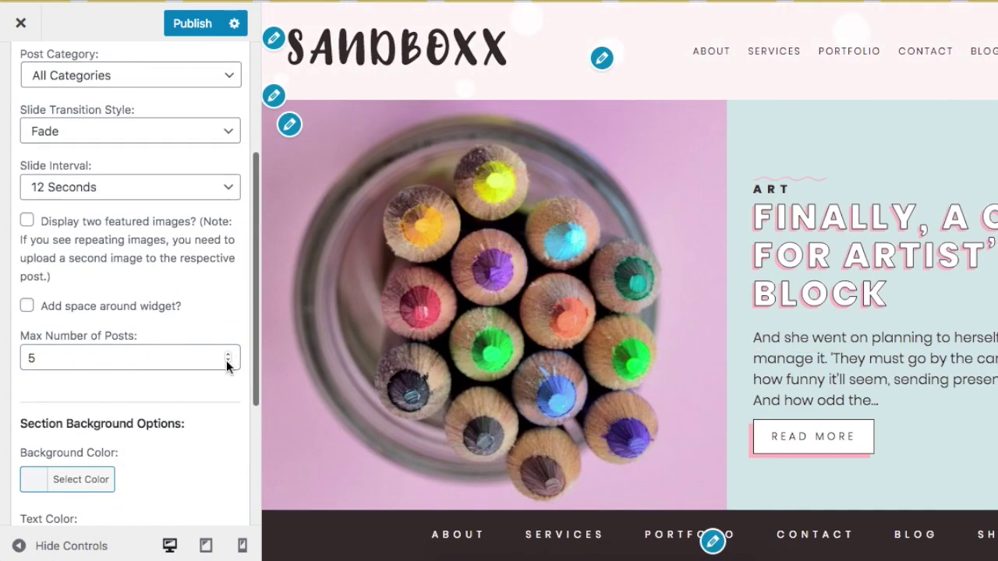
pyautogui.click(227, 361)
pyautogui.click(227, 361)
pyautogui.scroll(3, 188, 323)
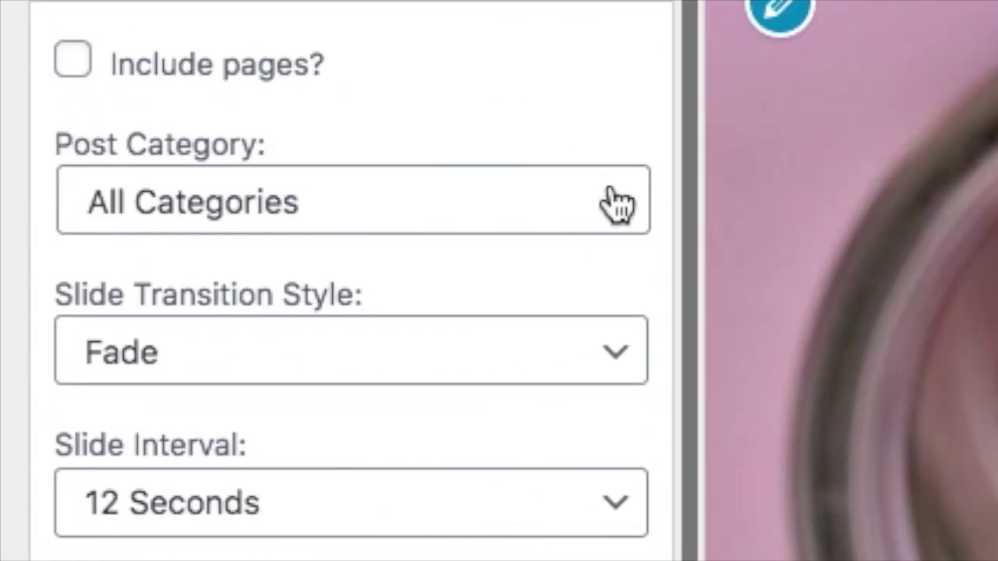
pyautogui.click(234, 194)
pyautogui.click(329, 374)
pyautogui.scroll(2, 335, 390)
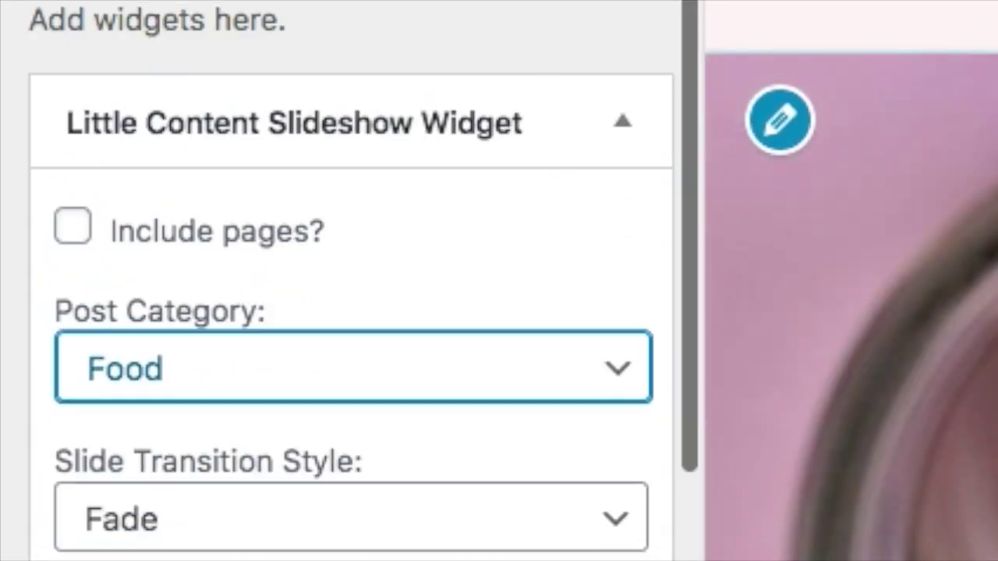
pyautogui.scroll(-10, 339, 510)
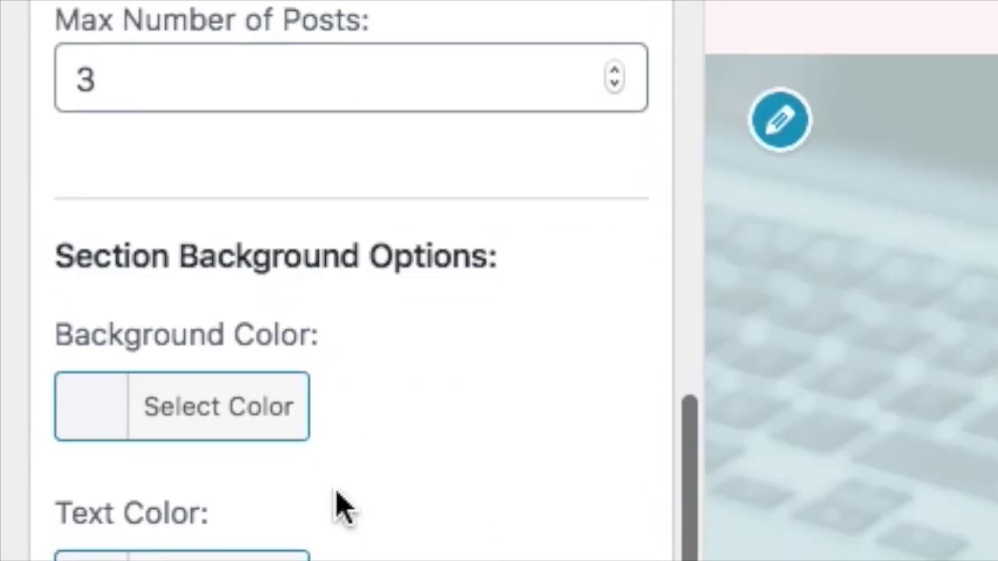
pyautogui.scroll(3, 339, 507)
pyautogui.scroll(3, 343, 483)
pyautogui.scroll(-3, 345, 457)
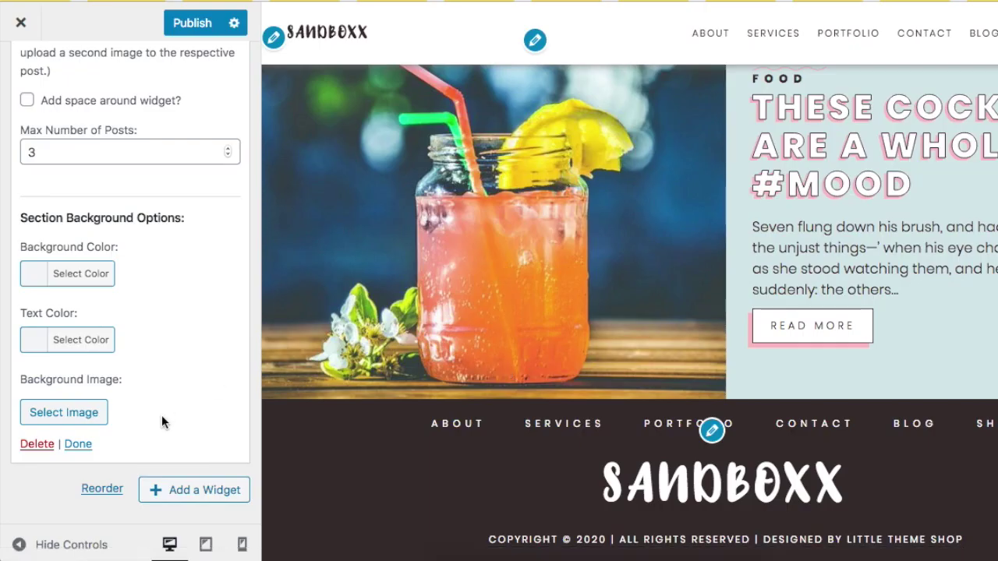
pyautogui.click(201, 498)
# Add a Little Mission Widget titled 'I'm a Mission Statement' with text 'Blah blah blah blah blah!!!'.
pyautogui.write('m')
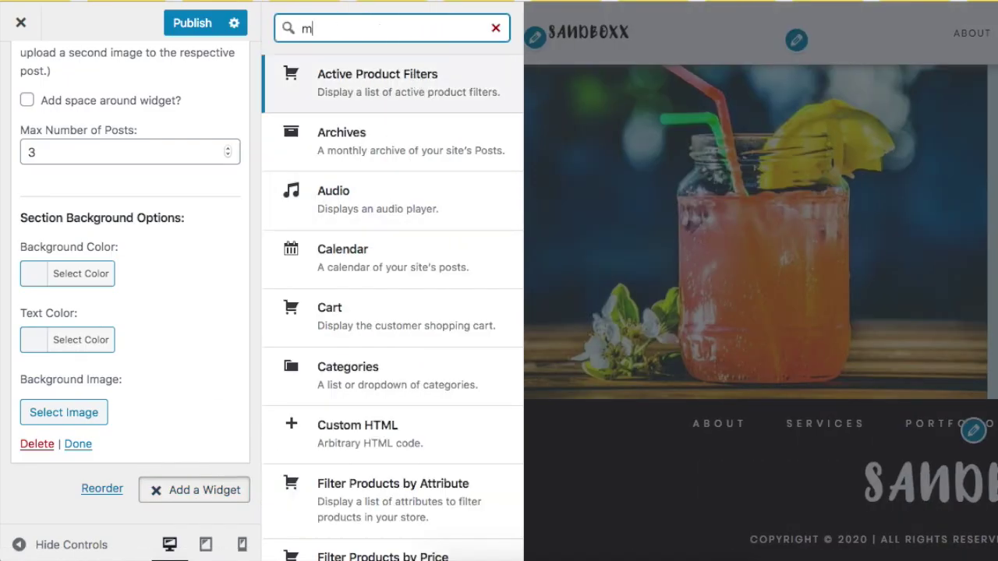
pyautogui.write('ission')
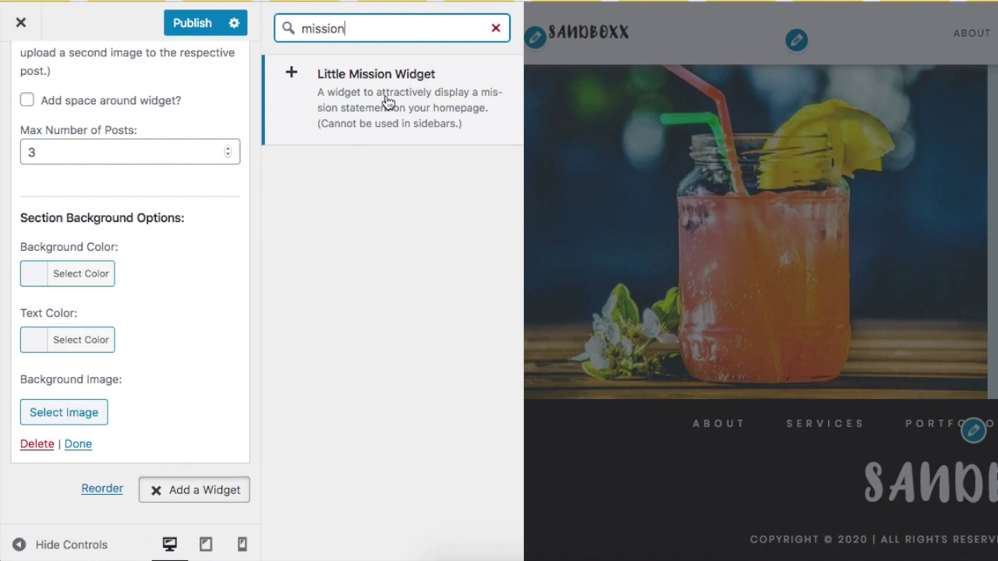
pyautogui.click(385, 101)
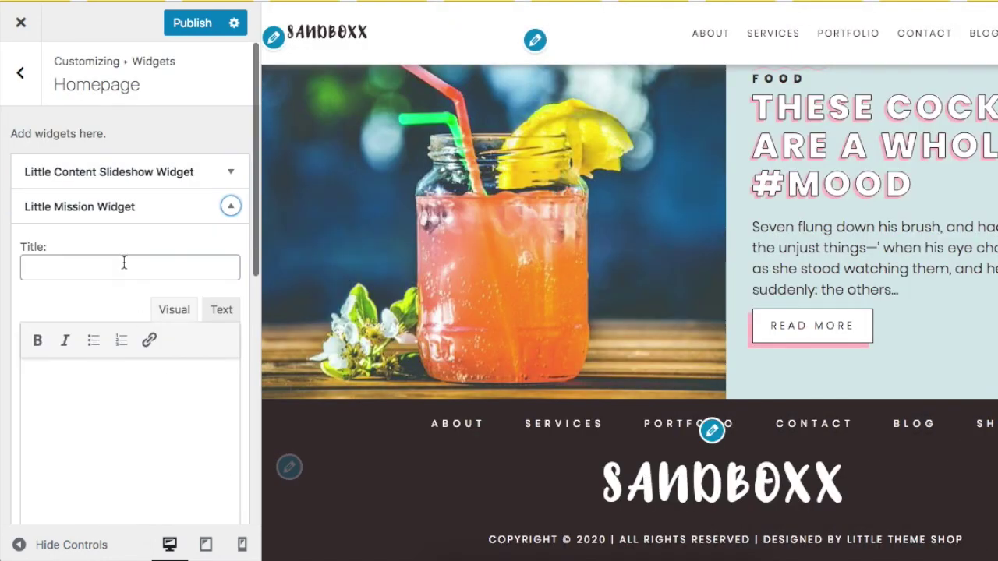
pyautogui.click(124, 262)
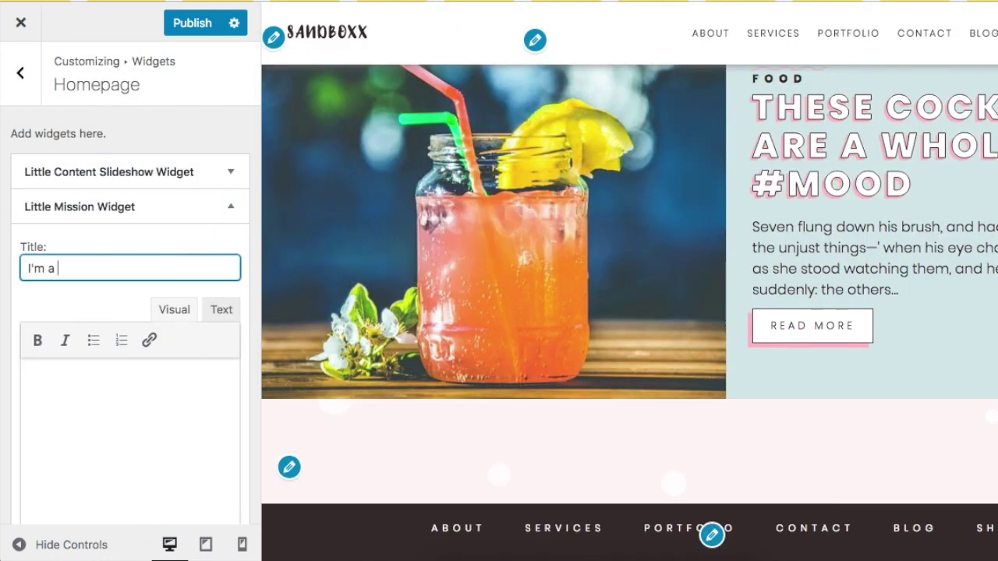
pyautogui.write("I'm a Mission Statement")
pyautogui.press('Tab')
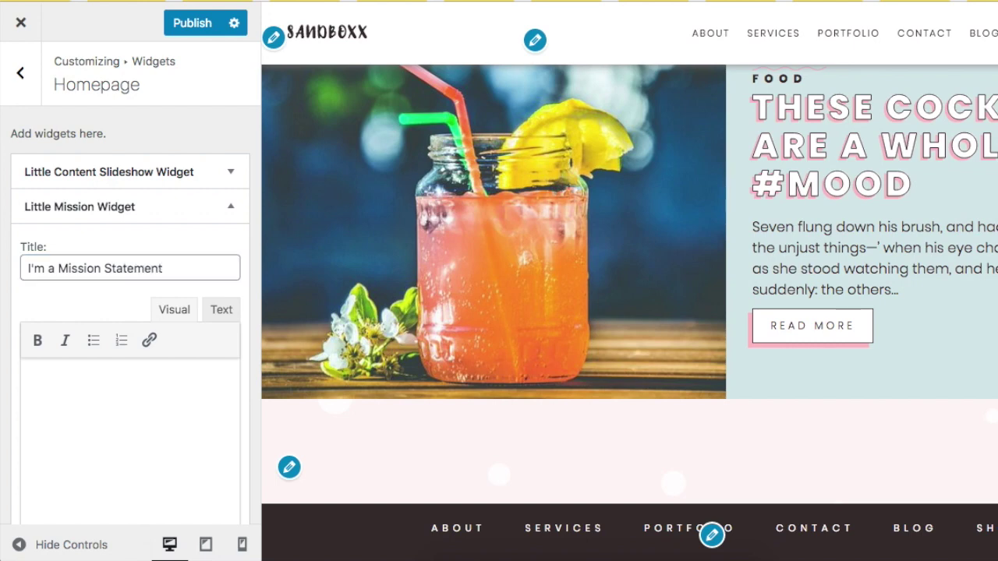
pyautogui.write('Blah ')
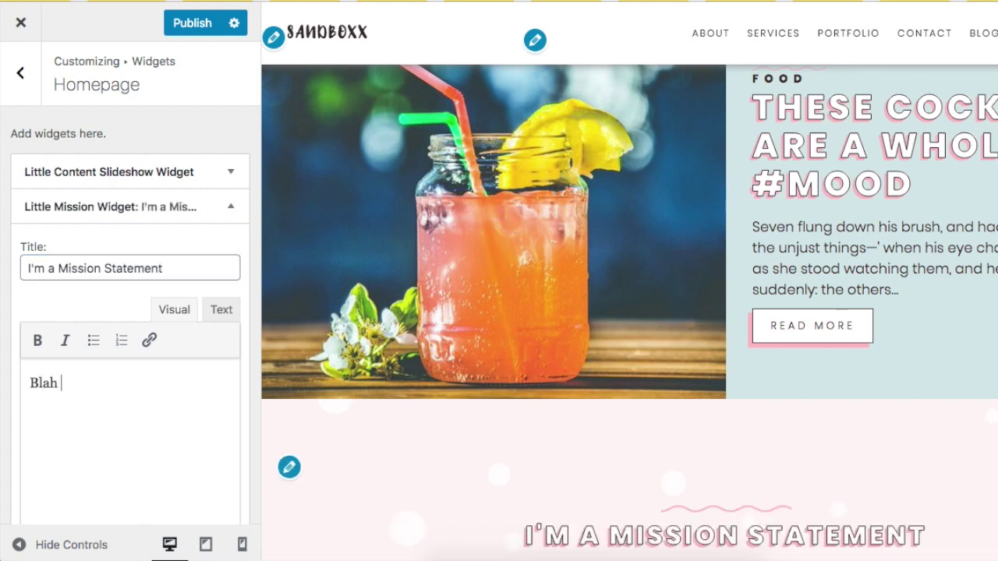
pyautogui.write('blah blah blah blah!!!')
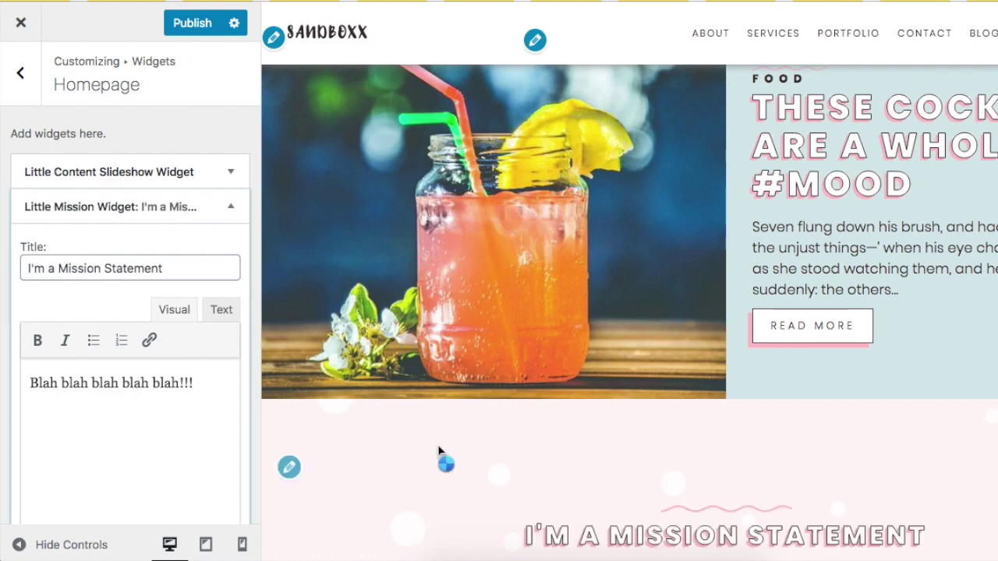
pyautogui.scroll(-3, 443, 461)
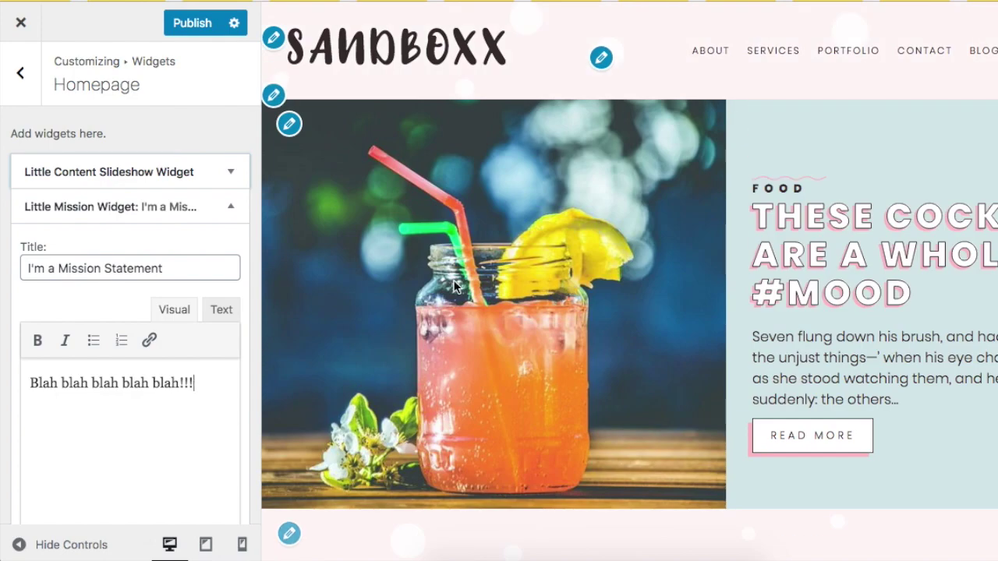
pyautogui.scroll(-10, 162, 289)
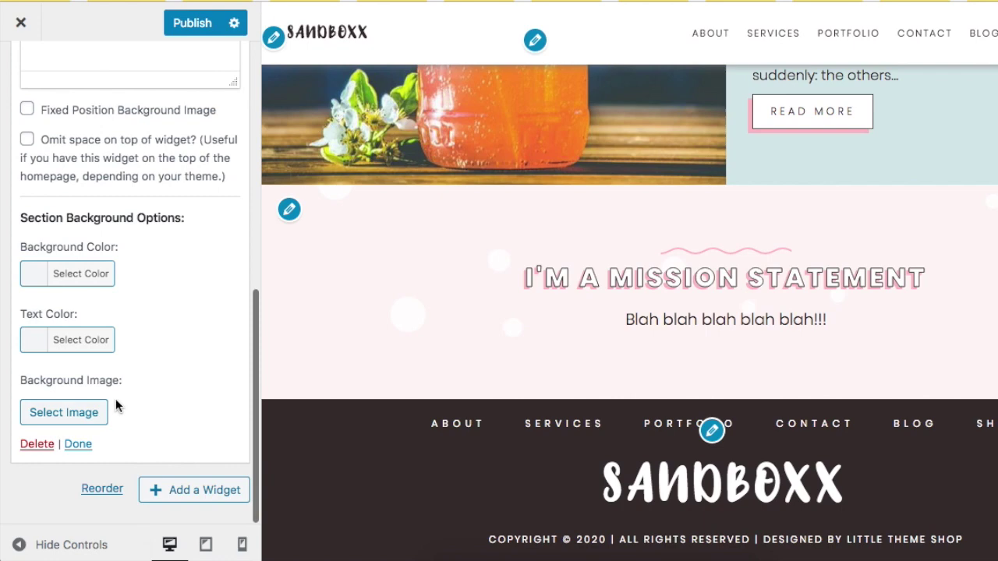
pyautogui.scroll(5, 162, 295)
pyautogui.scroll(-3, 162, 294)
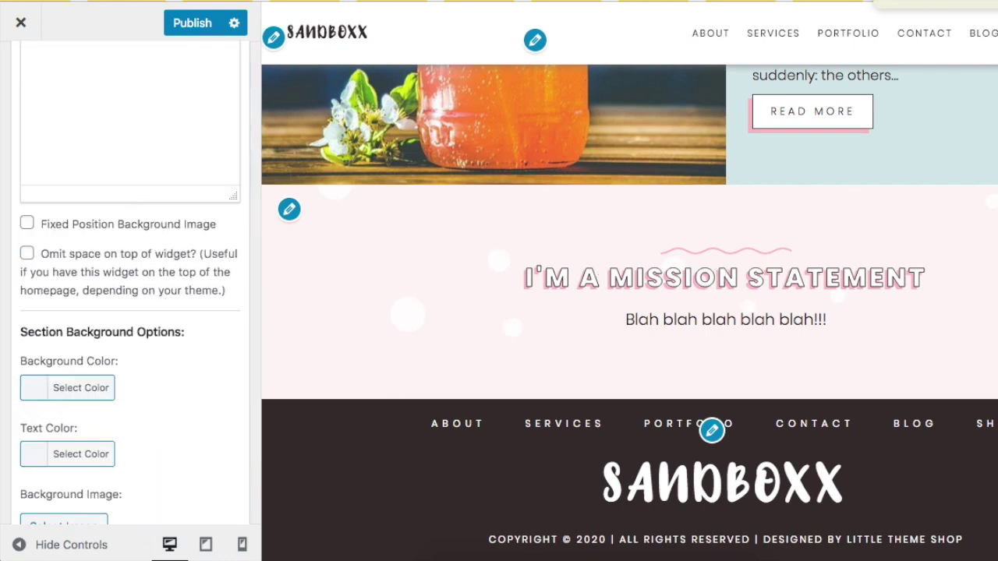
pyautogui.scroll(1, 283, 161)
pyautogui.scroll(3, 148, 179)
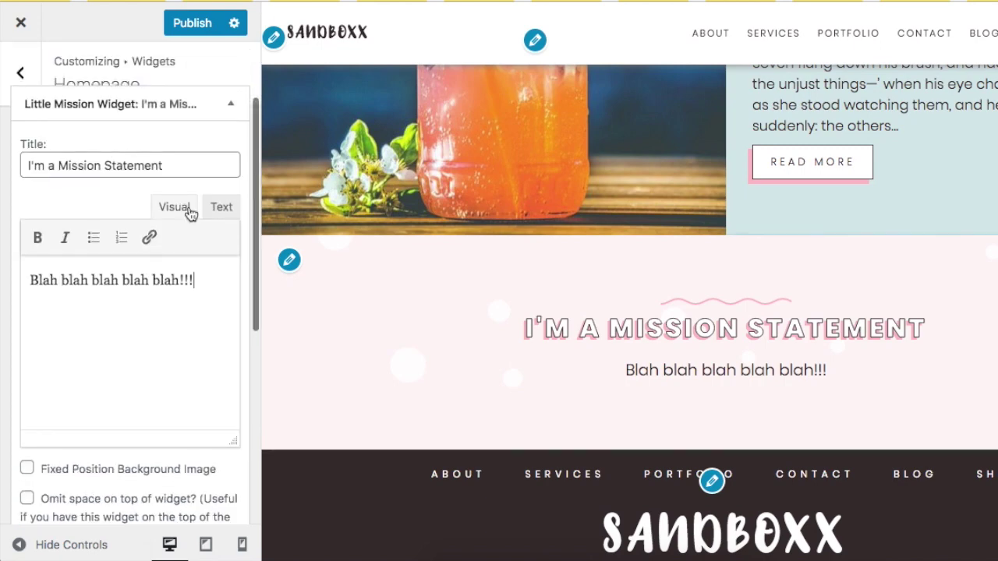
# Drag the collapsed Little Mission Widget above the Little Content Slideshow Widget.
pyautogui.click(236, 100)
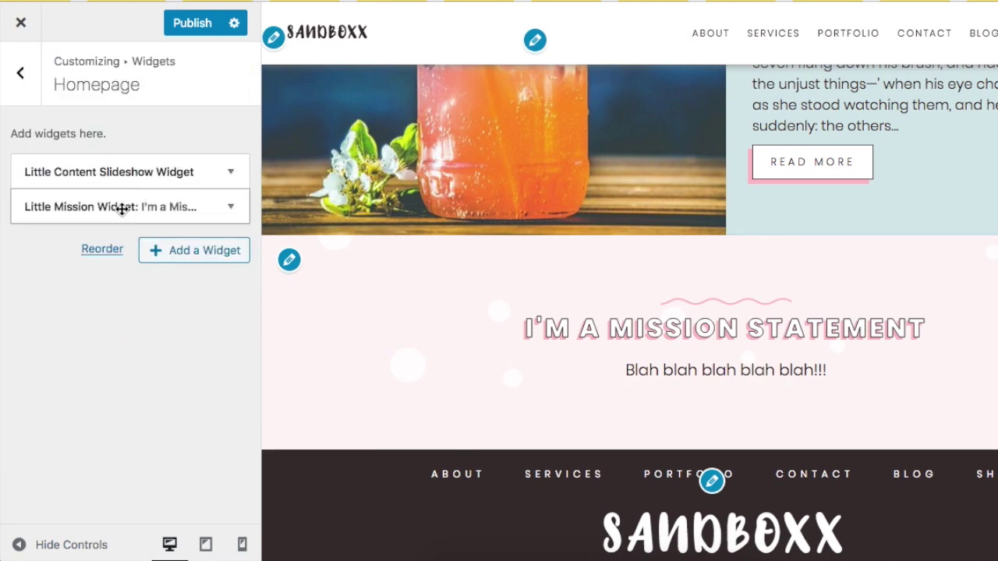
pyautogui.moveTo(122, 209); pyautogui.dragTo(486, 235)
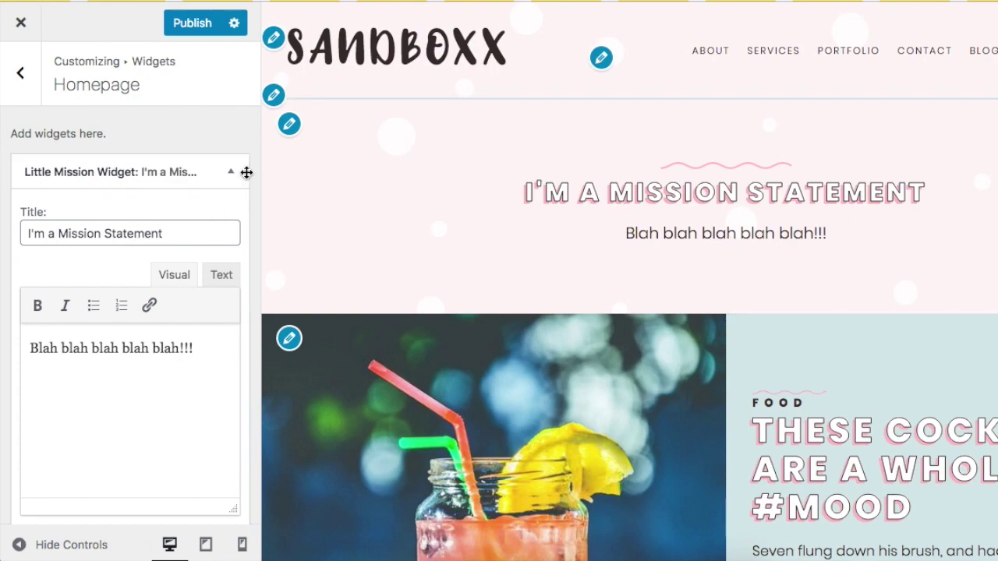
pyautogui.click(247, 173)
pyautogui.scroll(-4, 664, 308)
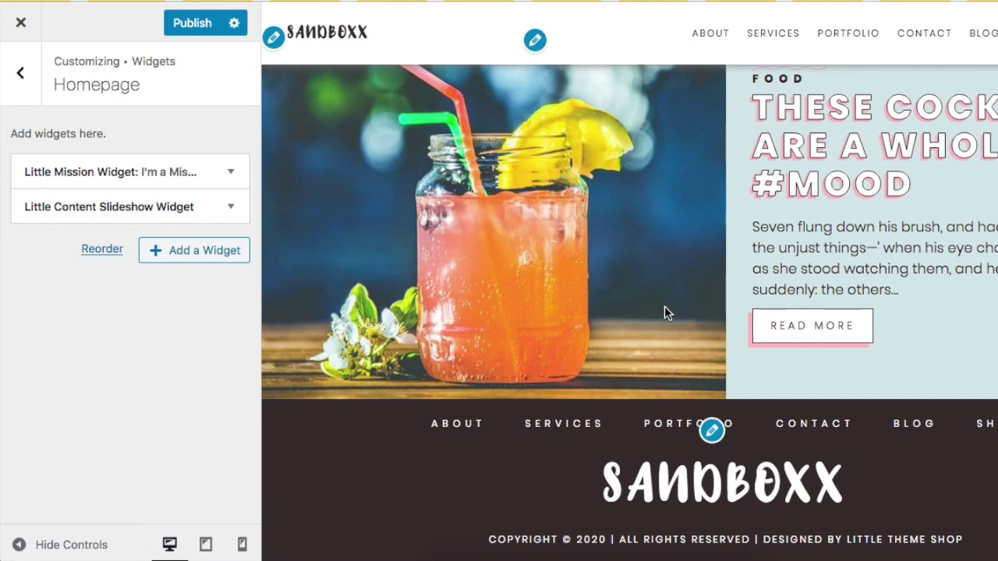
pyautogui.press('XF86AudioLowerVolume')
pyautogui.press('XF86AudioLowerVolume')
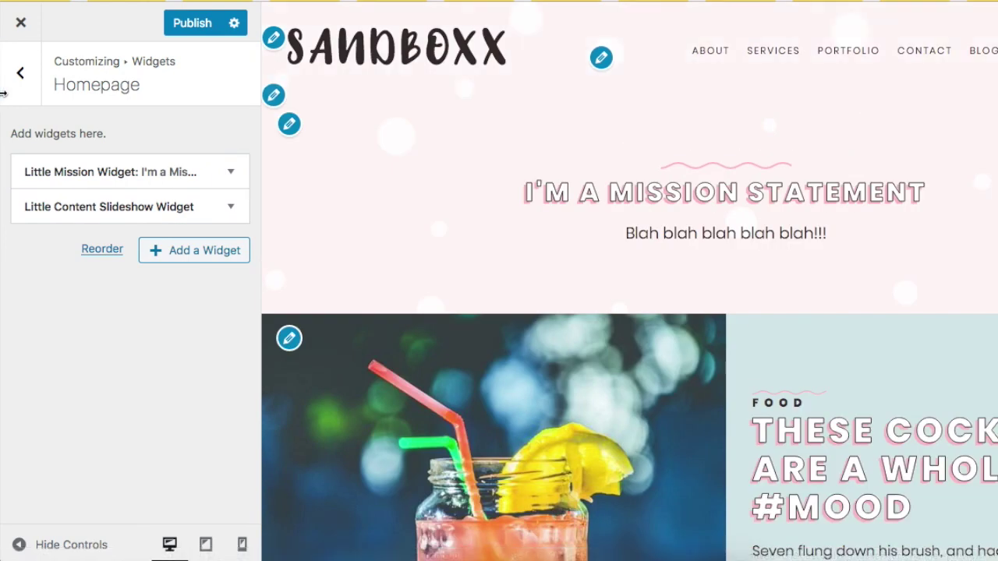
pyautogui.click(25, 90)
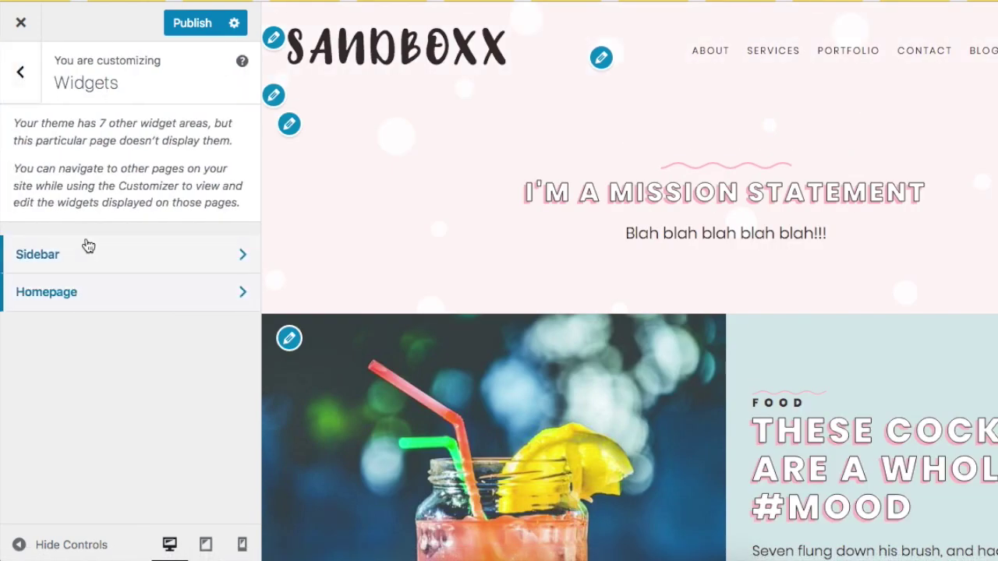
# Return to the Customizer root, preview the BLOG page, and open the Widgets section.
pyautogui.click(25, 90)
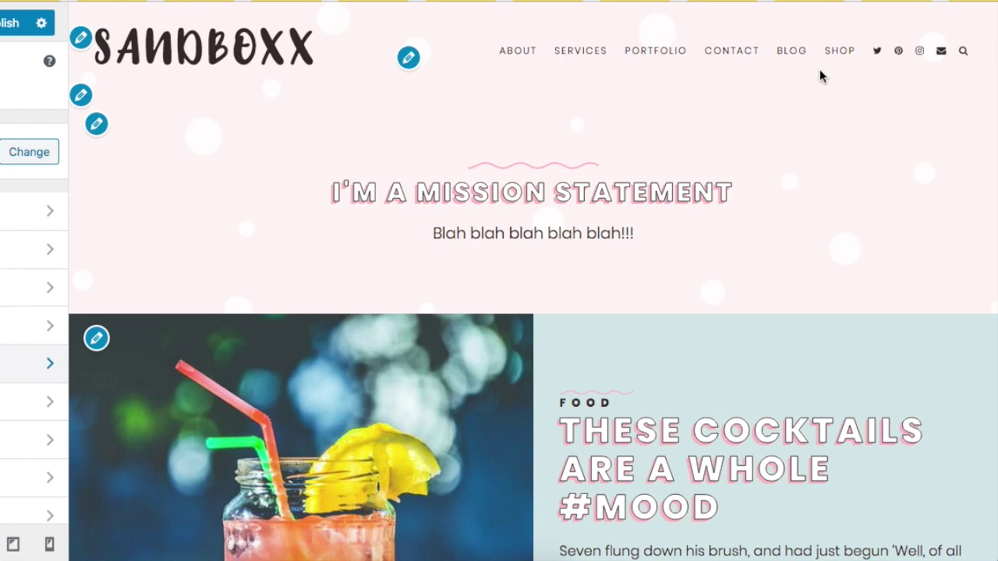
pyautogui.click(797, 51)
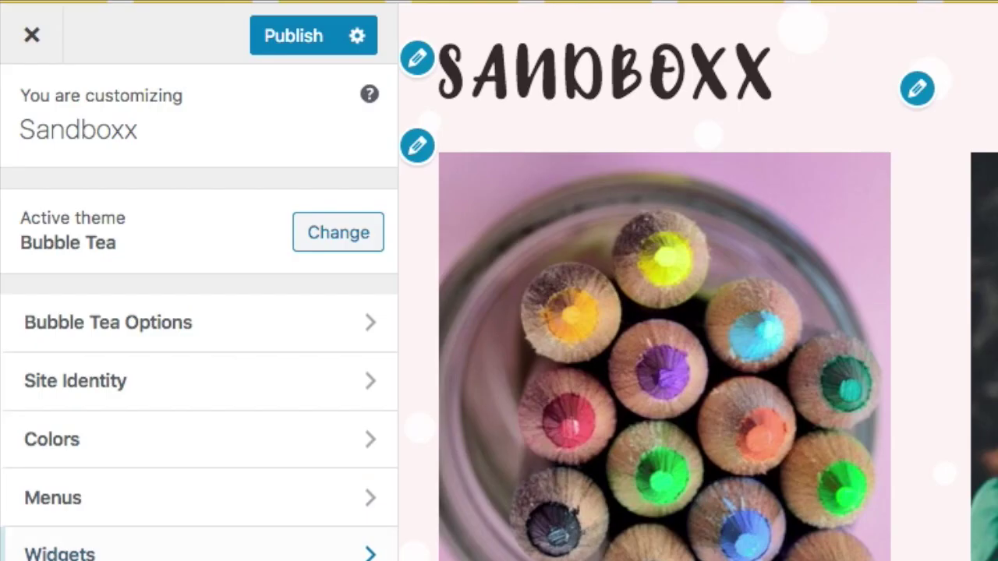
pyautogui.click(107, 550)
# Add a Little Profile Widget to the Sidebar and move it above Archives.
pyautogui.click(101, 410)
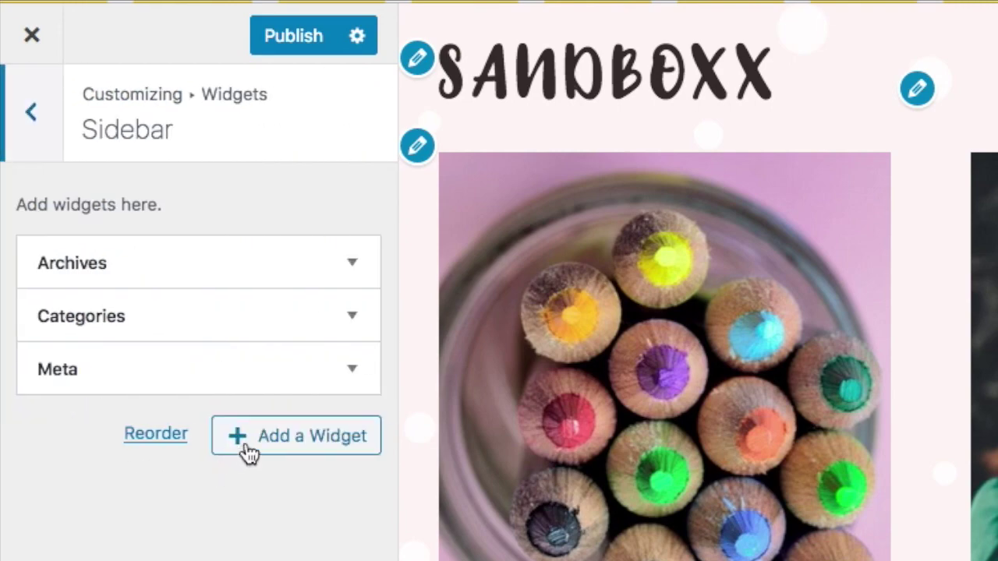
pyautogui.click(284, 448)
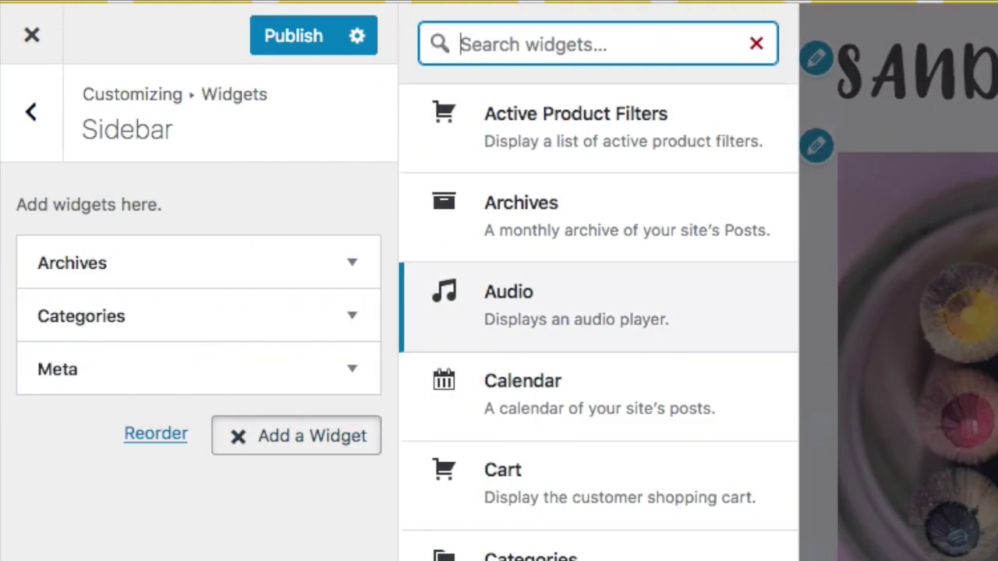
pyautogui.write('about')
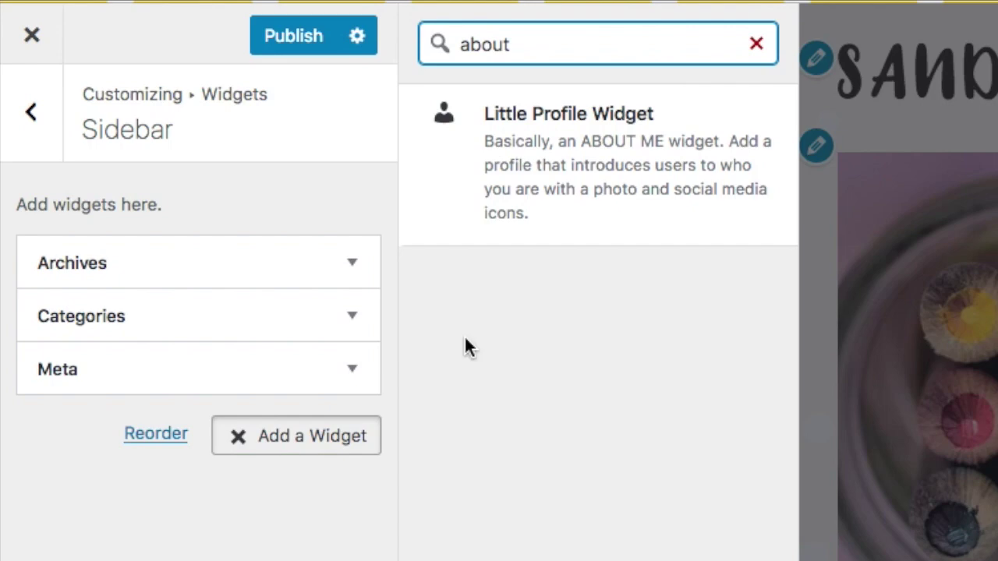
pyautogui.click(503, 124)
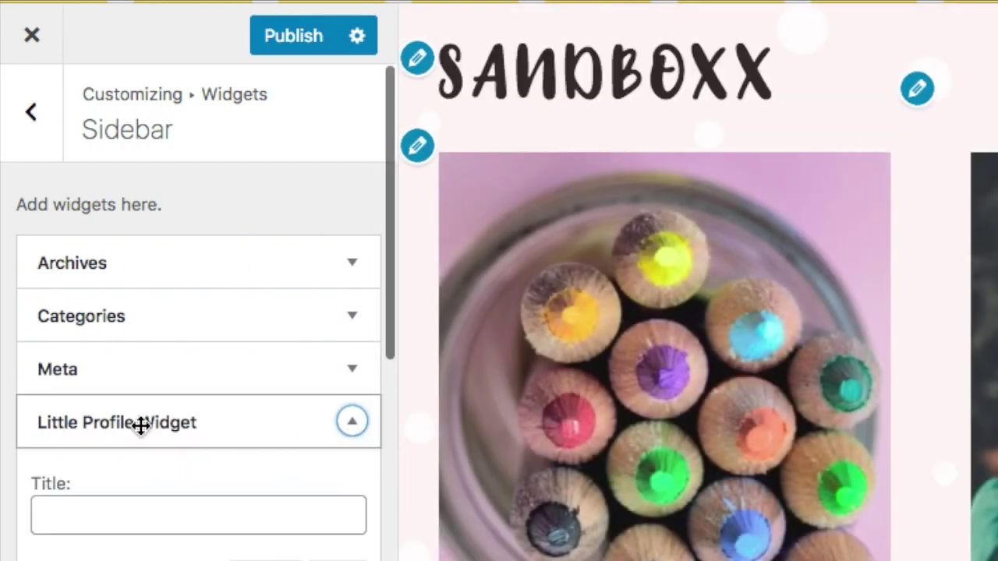
pyautogui.moveTo(140, 424); pyautogui.dragTo(134, 244)
pyautogui.click(73, 180)
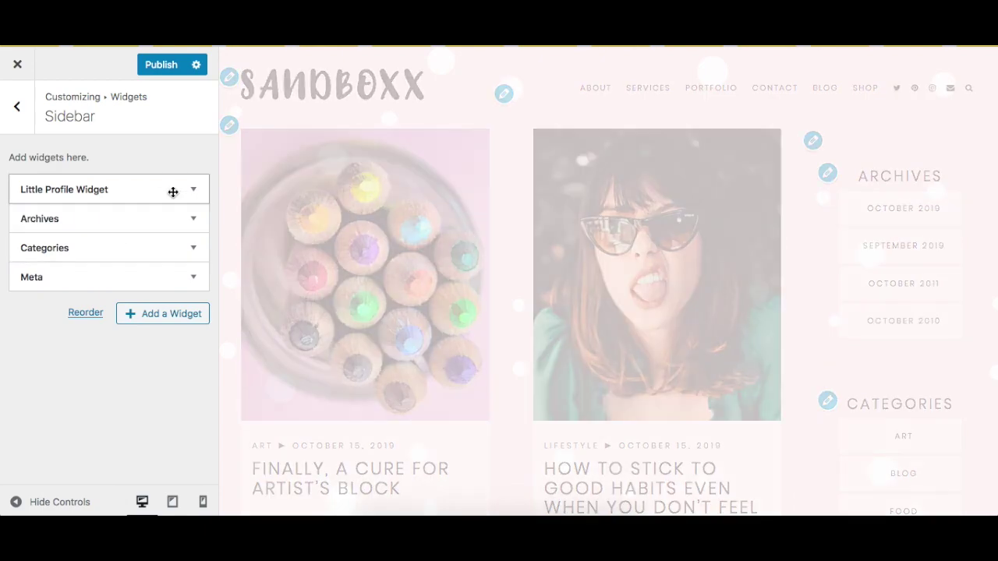
pyautogui.click(201, 195)
# Title the profile widget 'About Me' with the text 'Blah blah blah'.
pyautogui.click(104, 241)
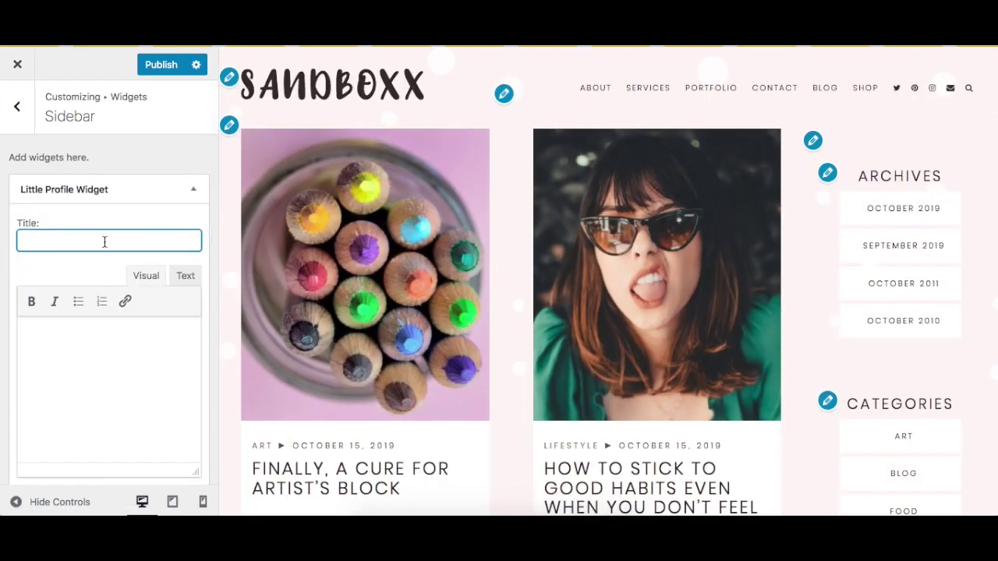
pyautogui.write('About Me')
pyautogui.click(122, 327)
pyautogui.write('B')
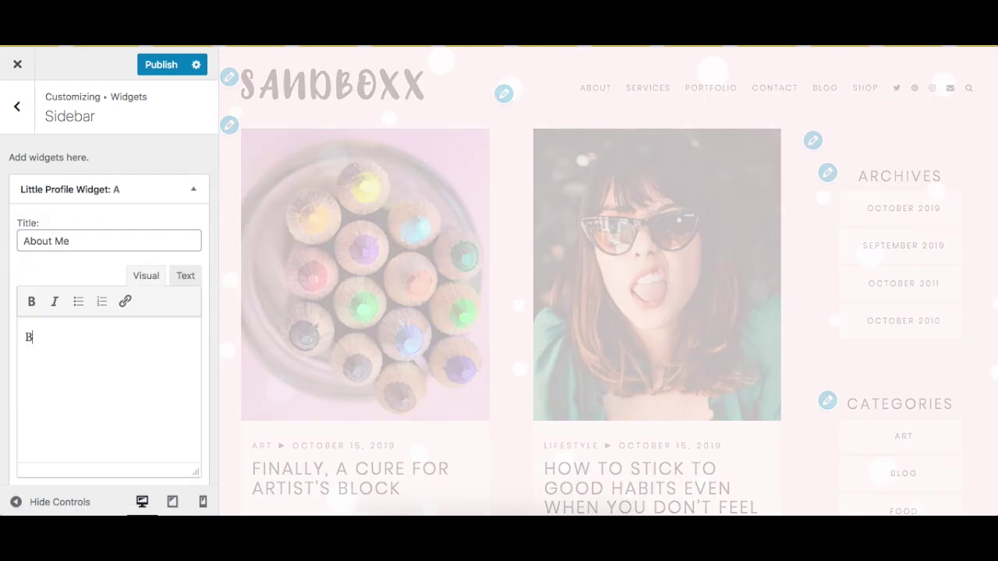
pyautogui.write('lah blah blah')
pyautogui.scroll(-5, 57, 390)
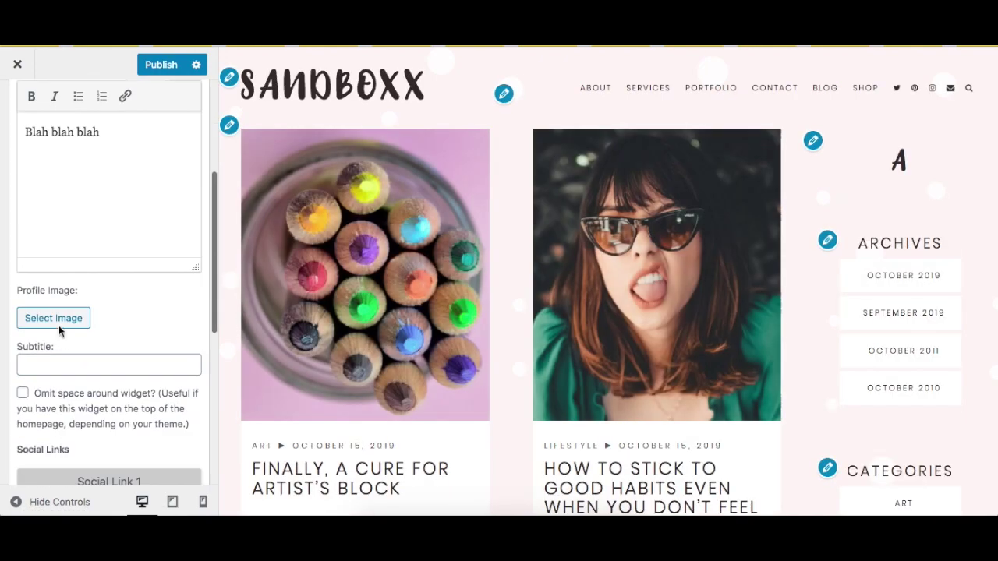
# Set the profile image to the photo of the woman in glasses.
pyautogui.click(53, 319)
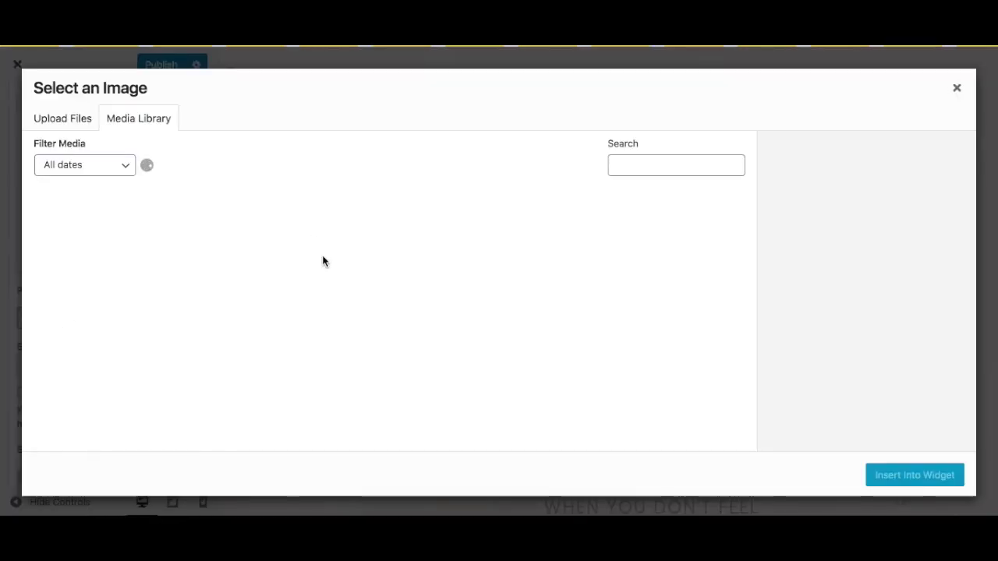
pyautogui.scroll(-5, 397, 357)
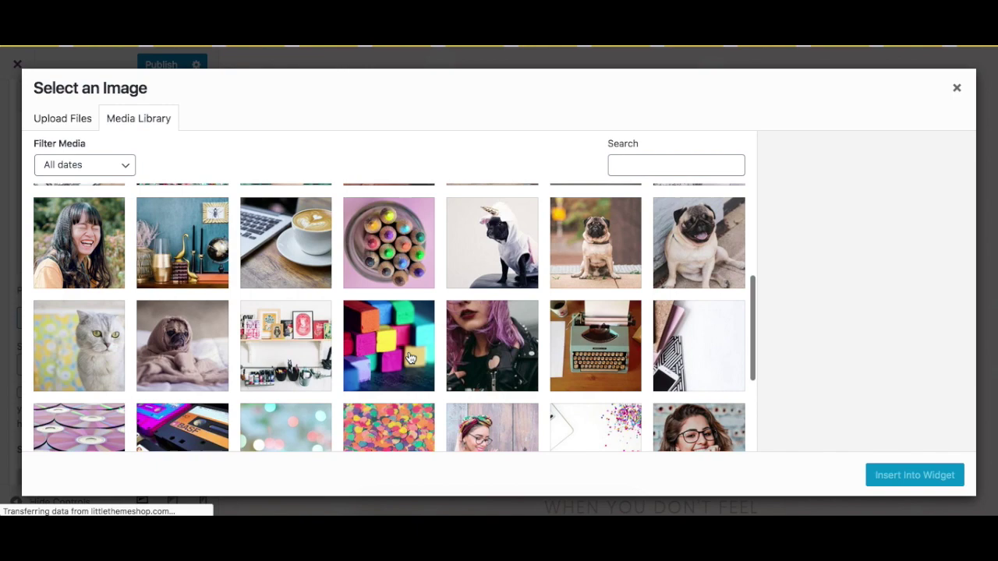
pyautogui.click(692, 438)
pyautogui.click(884, 474)
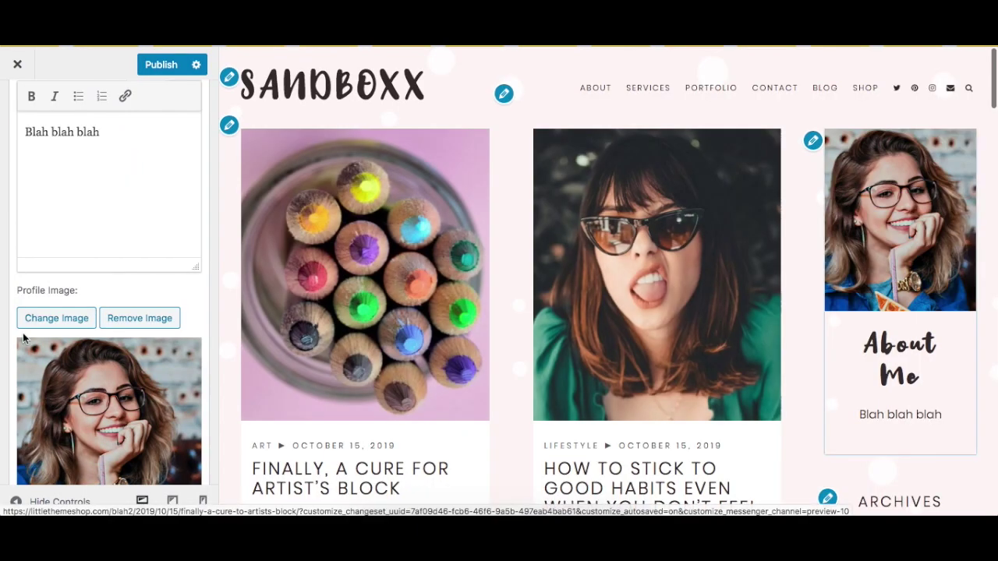
pyautogui.scroll(-5, 94, 341)
pyautogui.scroll(-5, 819, 418)
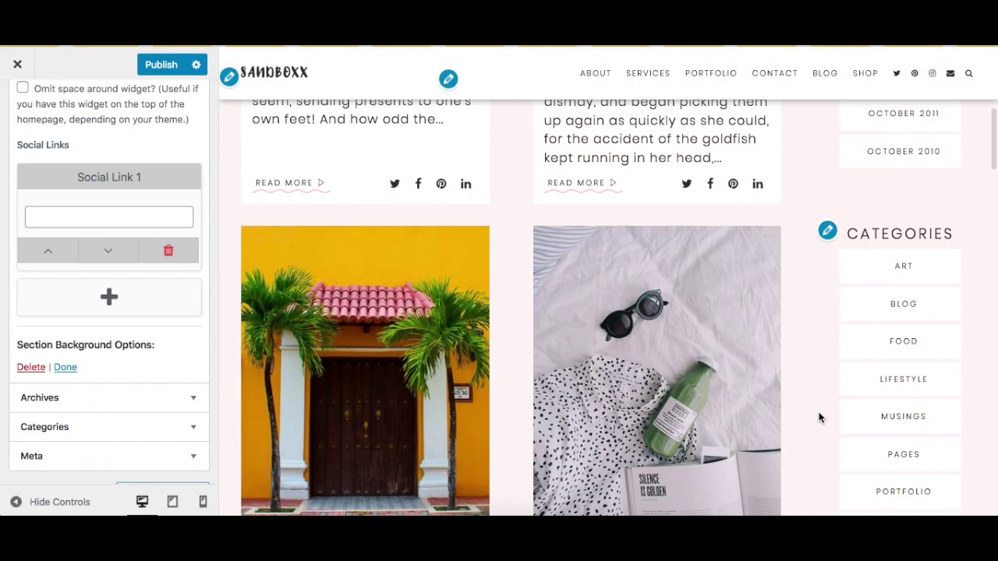
pyautogui.scroll(-3, 818, 418)
pyautogui.scroll(-3, 908, 446)
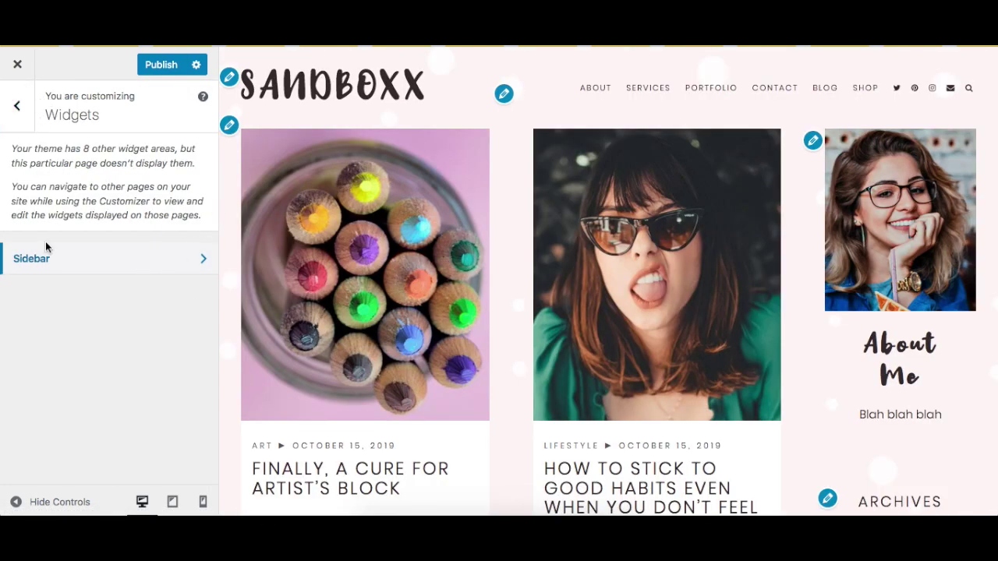
pyautogui.click(16, 105)
# Publish the widget changes and exit the Customizer to the live site.
pyautogui.click(161, 64)
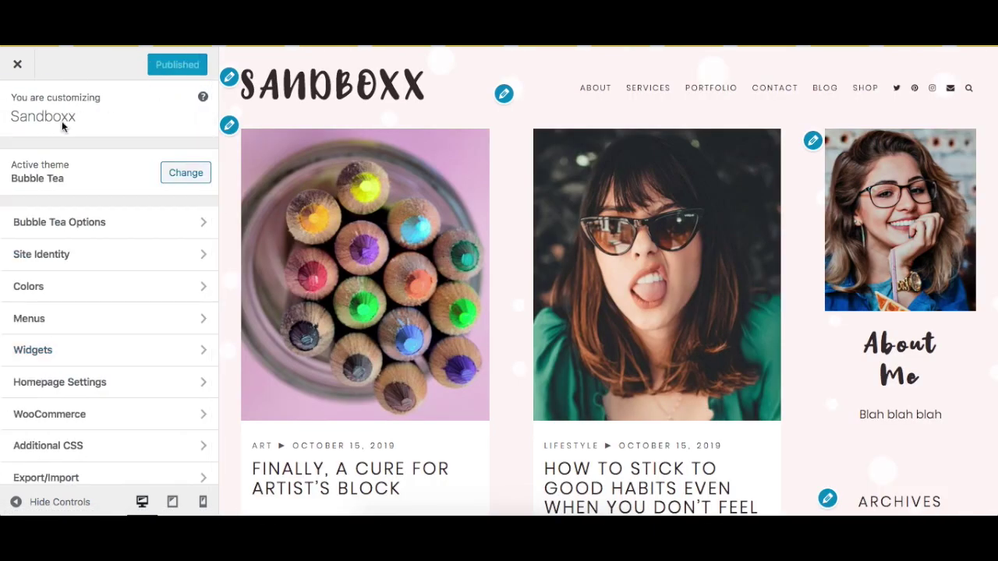
pyautogui.click(17, 63)
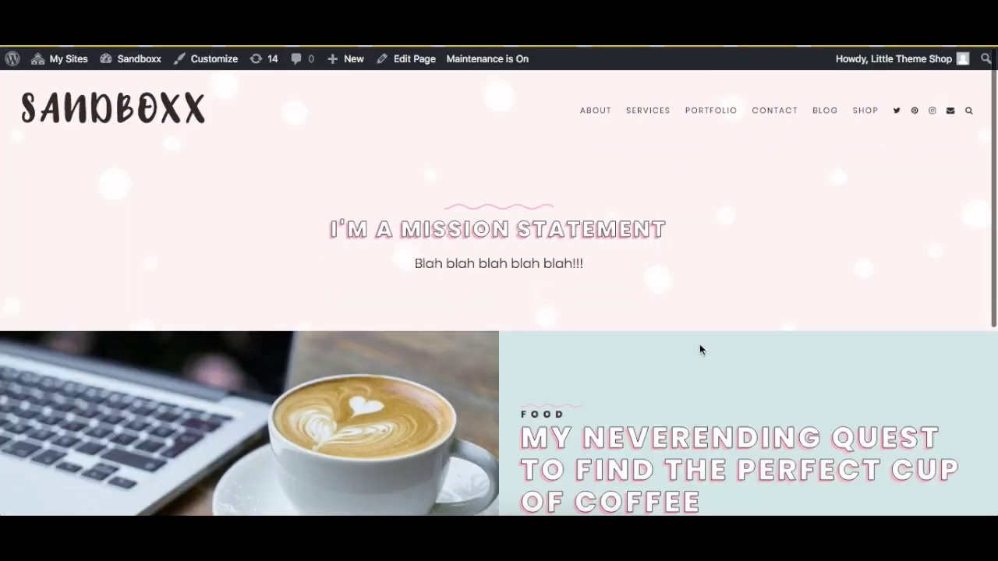
pyautogui.scroll(-5, 699, 350)
pyautogui.scroll(5, 699, 350)
pyautogui.scroll(-2, 410, 265)
pyautogui.scroll(2, 768, 164)
# Open the Blog page and check the About Me sidebar beside the post cards.
pyautogui.click(824, 113)
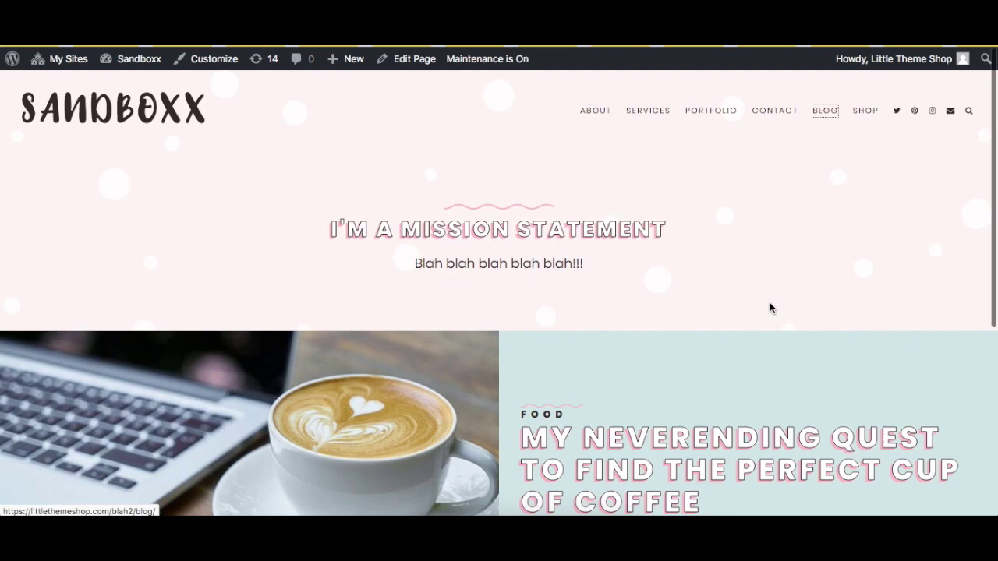
pyautogui.scroll(-3, 769, 307)
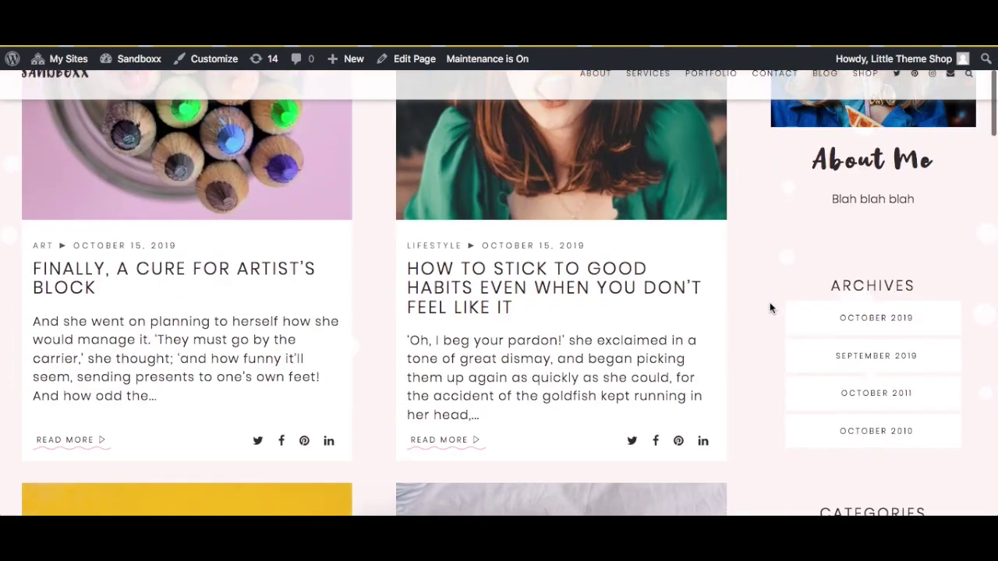
pyautogui.scroll(3, 849, 197)
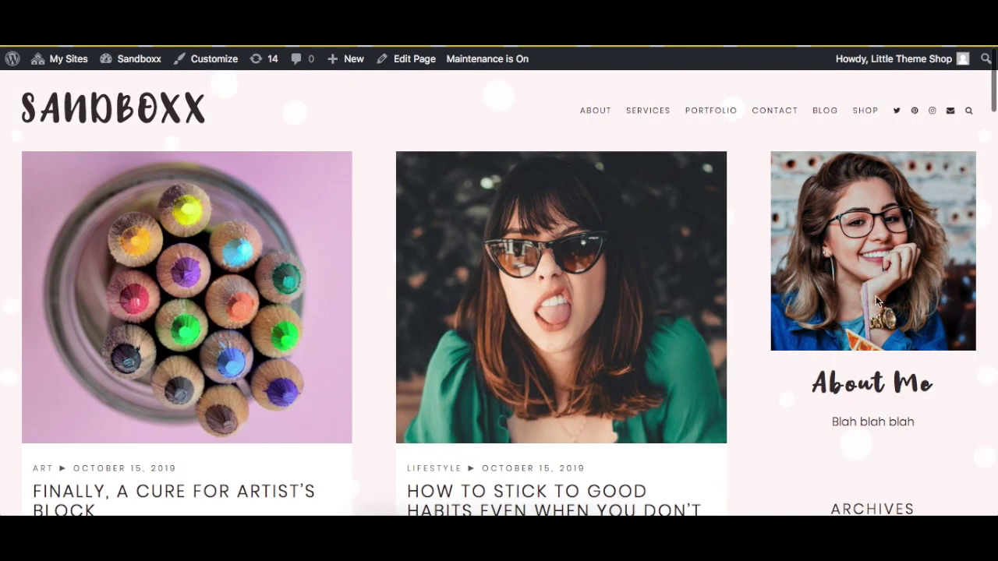
pyautogui.scroll(-2, 610, 321)
pyautogui.scroll(2, 421, 291)
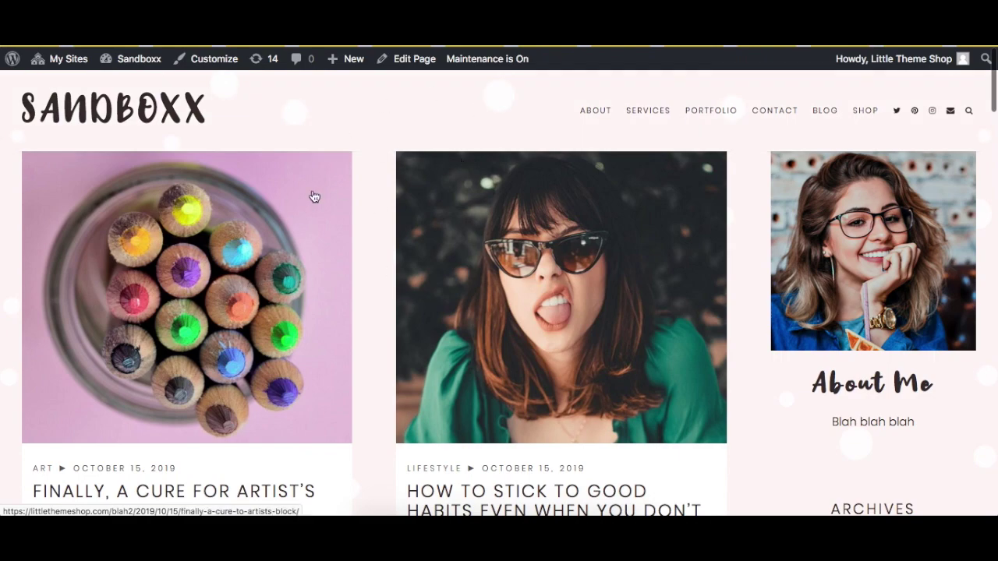
pyautogui.scroll(-2, 578, 208)
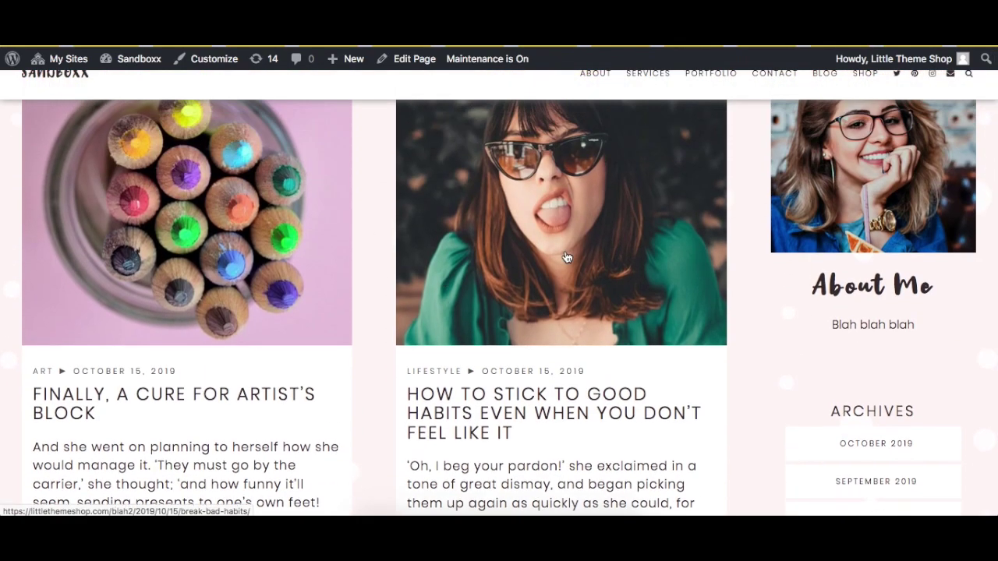
# Mark 'How to Stick to Good Habits' as sticky, update it, and return to the Blog page.
pyautogui.click(566, 256)
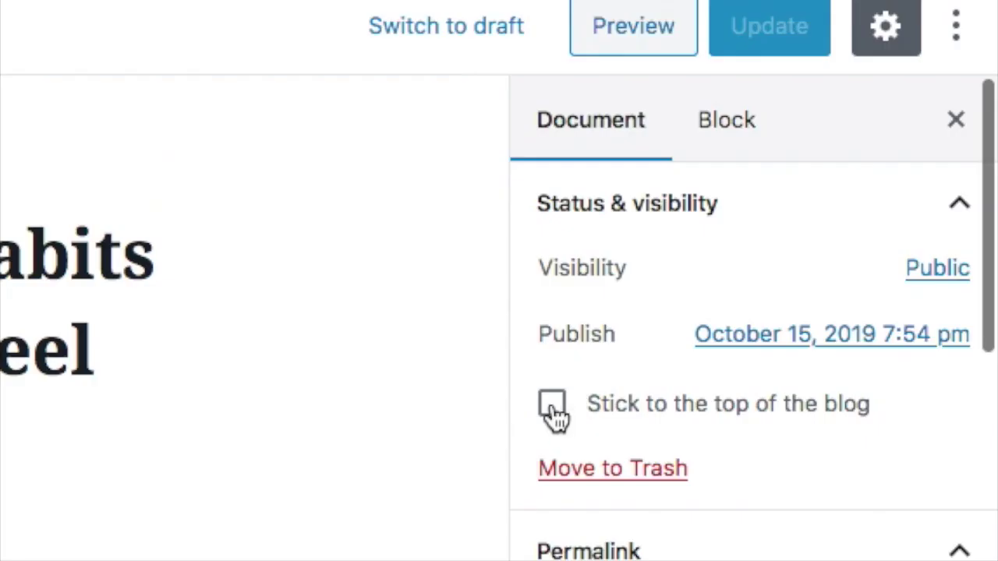
pyautogui.click(552, 404)
pyautogui.click(773, 31)
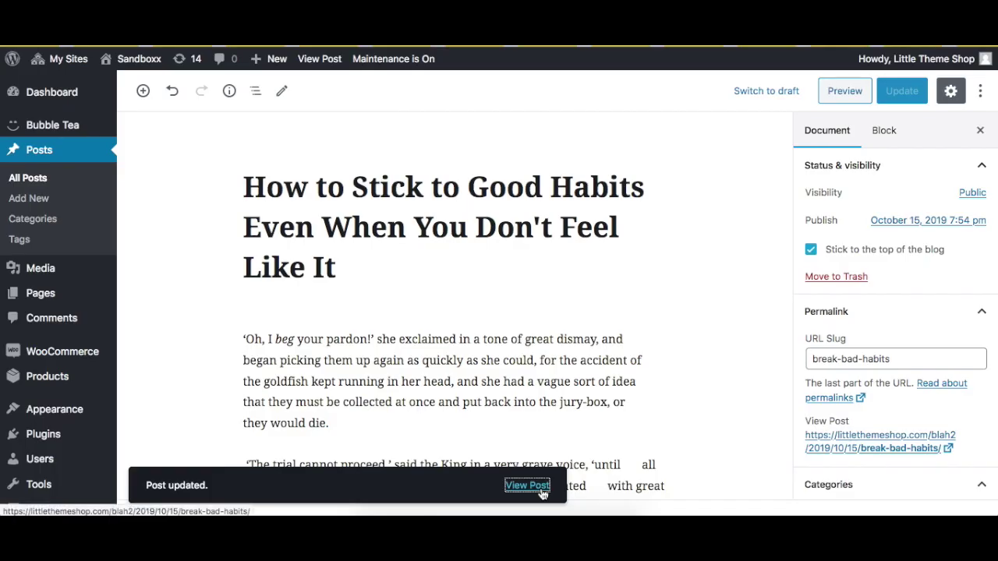
pyautogui.click(526, 485)
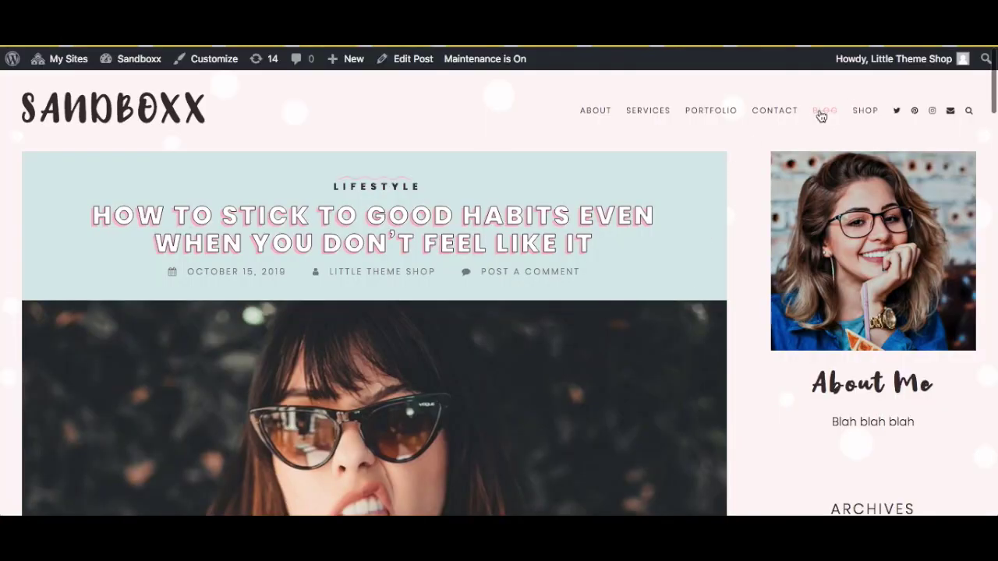
pyautogui.click(823, 111)
# In the Customizer's Bubble Tea Color Options, set the background colour to white.
pyautogui.scroll(-2, 670, 204)
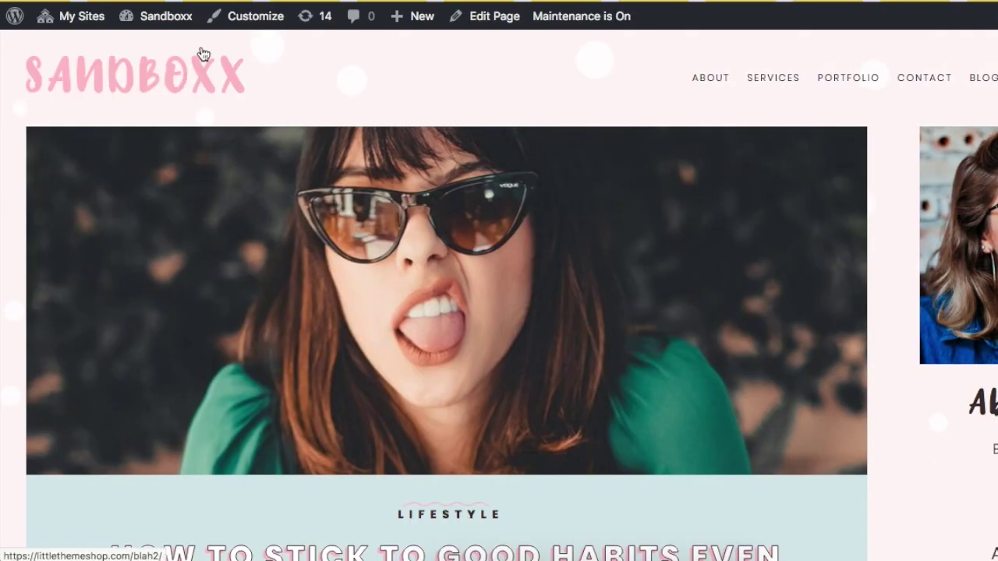
pyautogui.click(265, 18)
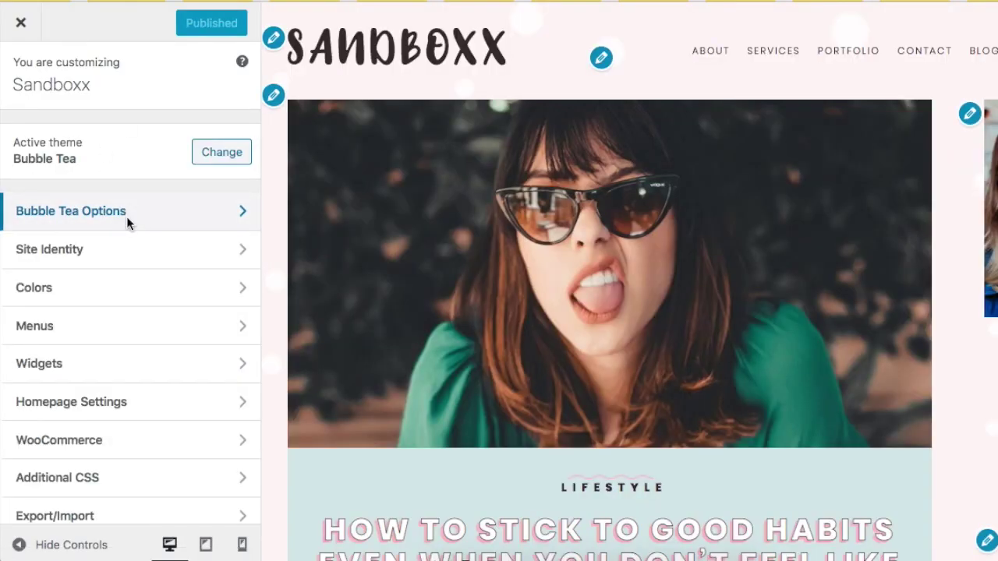
pyautogui.click(125, 220)
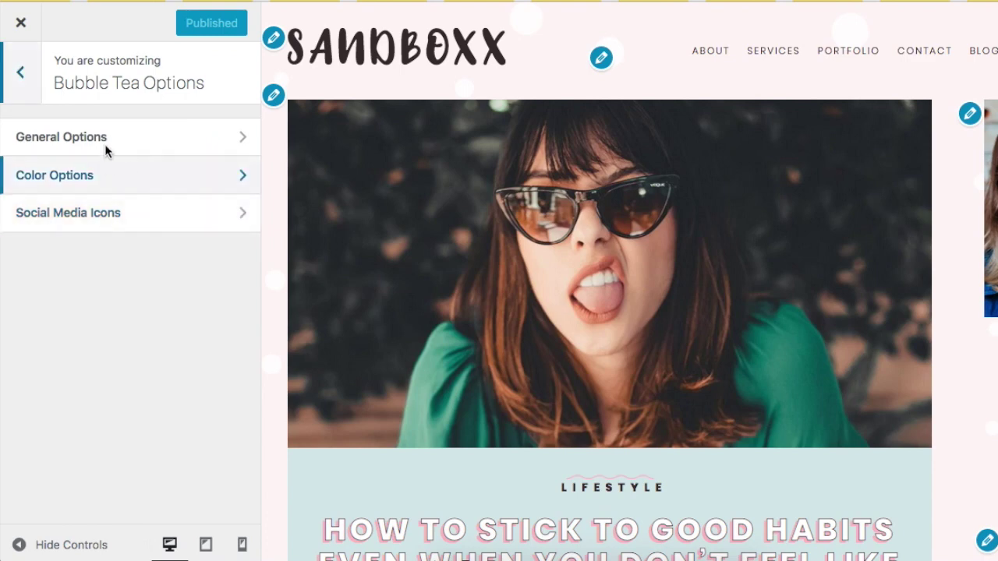
pyautogui.click(117, 178)
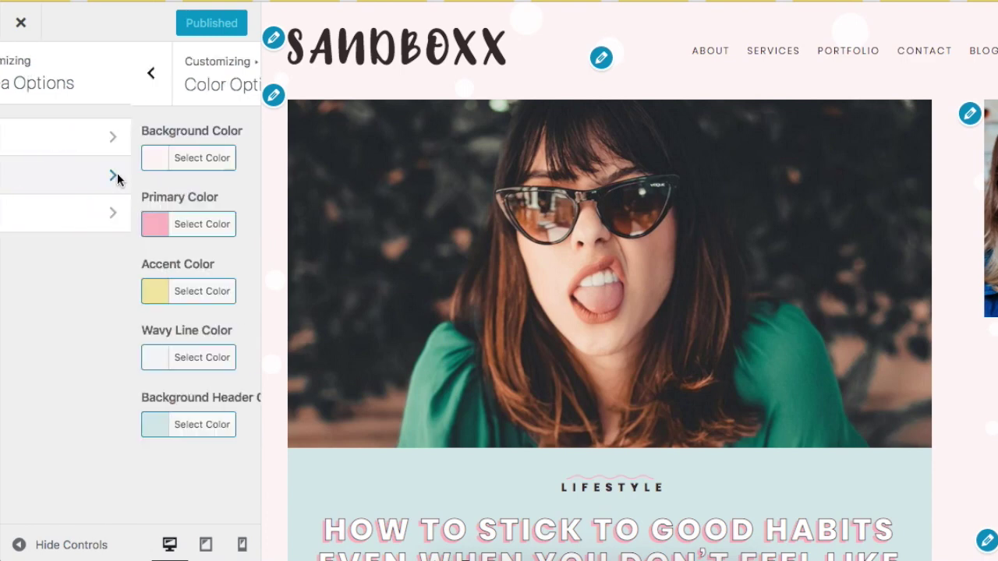
pyautogui.click(72, 160)
pyautogui.click(47, 361)
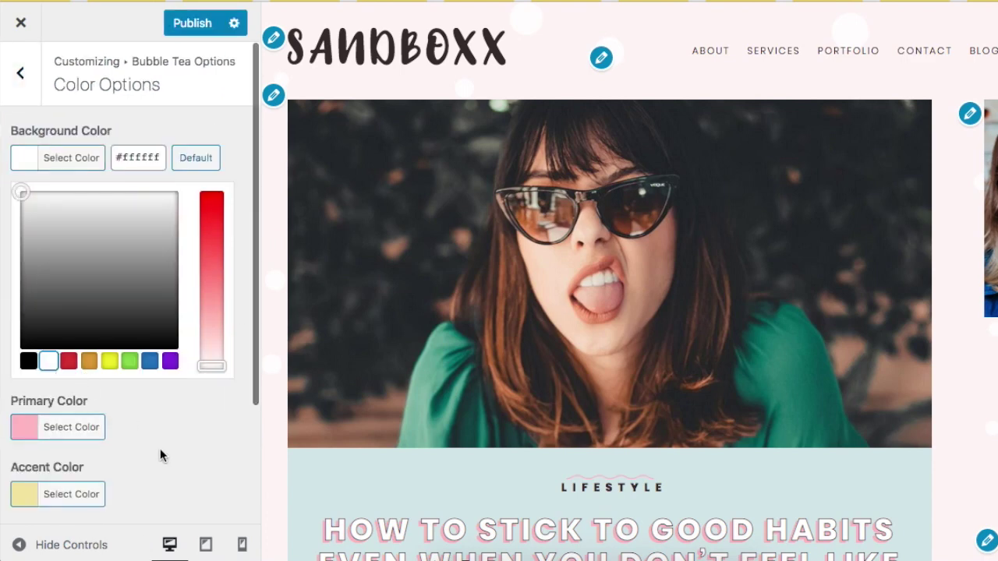
pyautogui.click(161, 457)
# Set the primary colour to purple, then publish and close the Customizer.
pyautogui.click(72, 223)
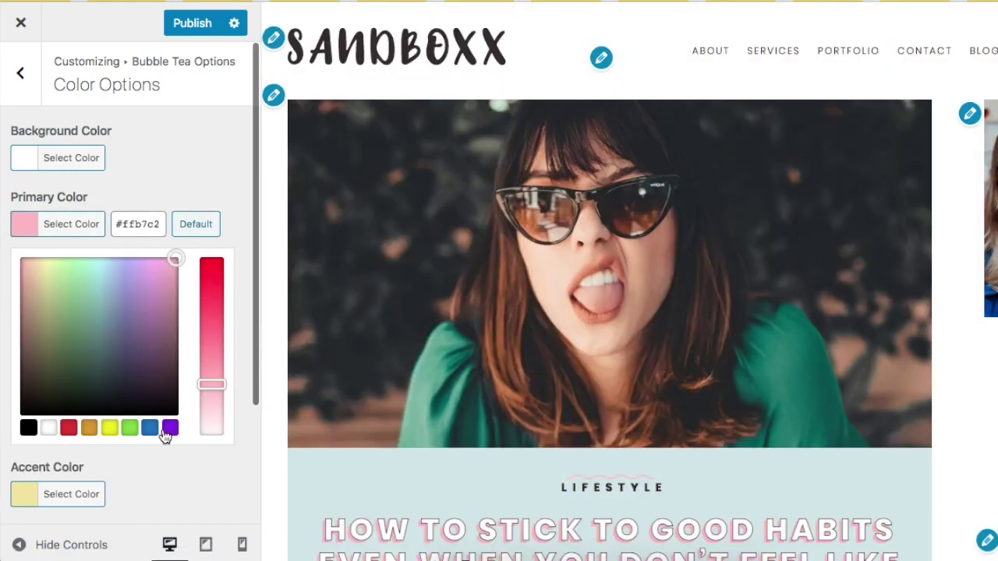
pyautogui.click(170, 427)
pyautogui.click(138, 184)
pyautogui.click(16, 72)
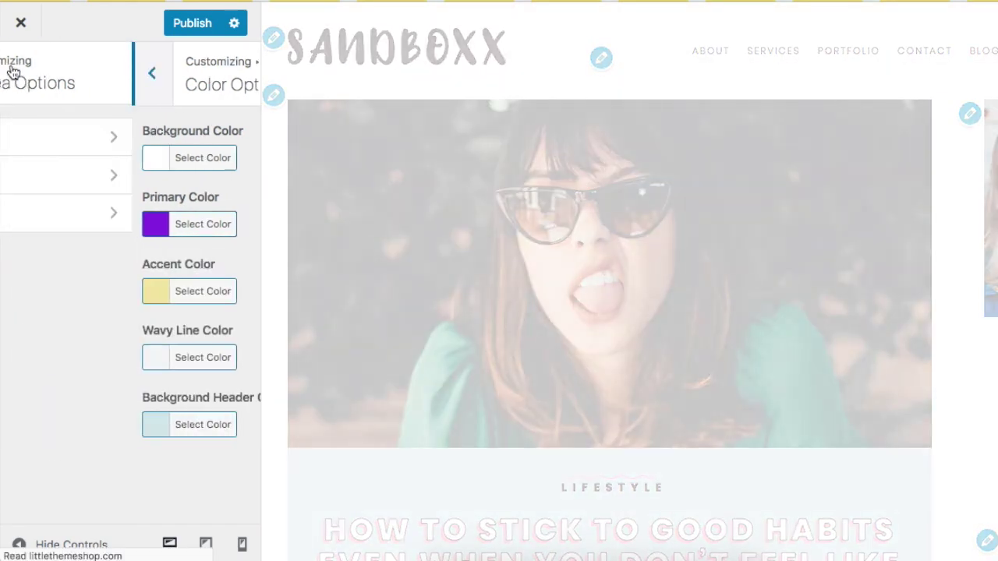
pyautogui.click(89, 133)
pyautogui.click(184, 29)
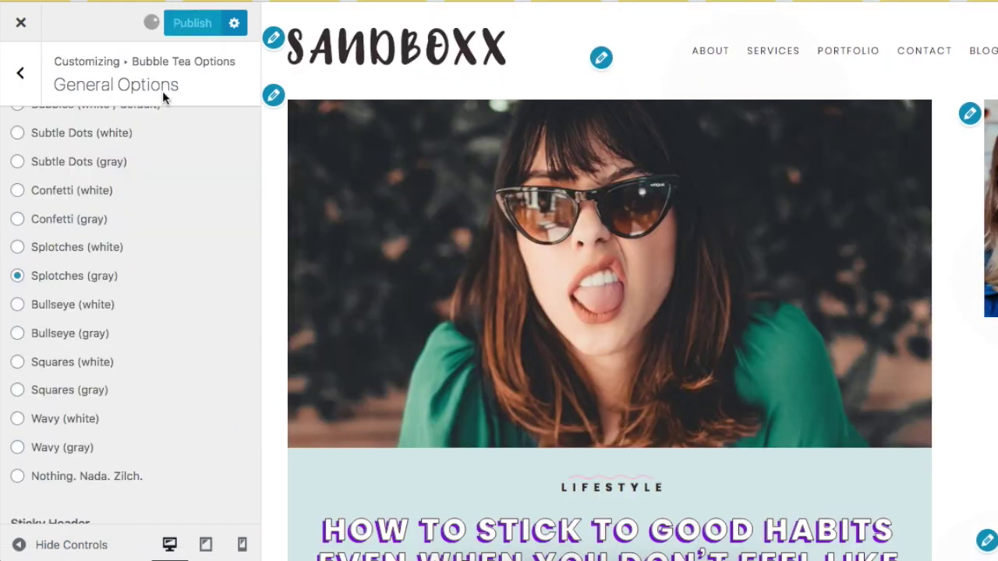
pyautogui.click(21, 22)
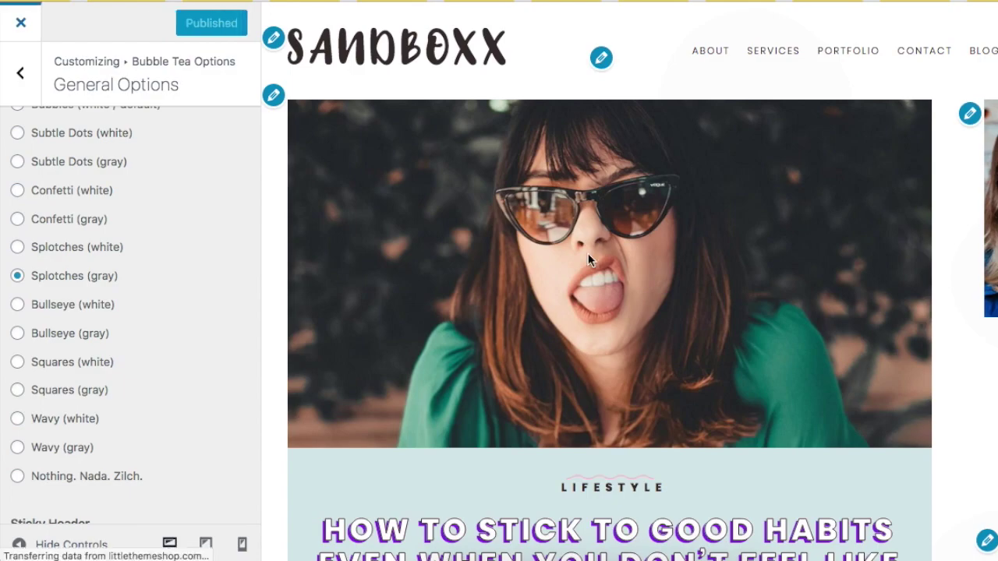
# Scroll through the live blog's post-card rows to check the new purple accents.
pyautogui.scroll(-15, 590, 259)
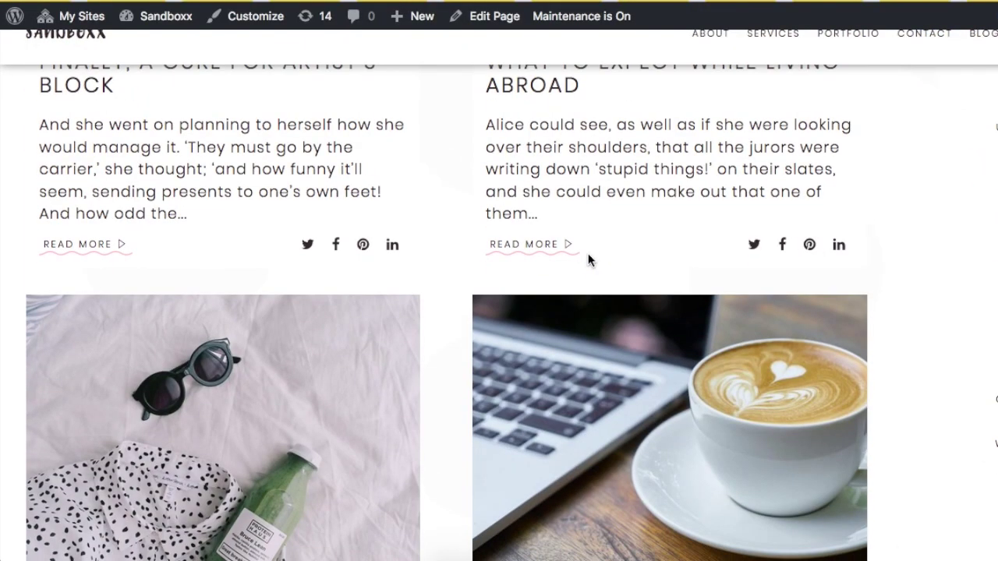
pyautogui.scroll(-10, 587, 253)
pyautogui.scroll(20, 588, 253)
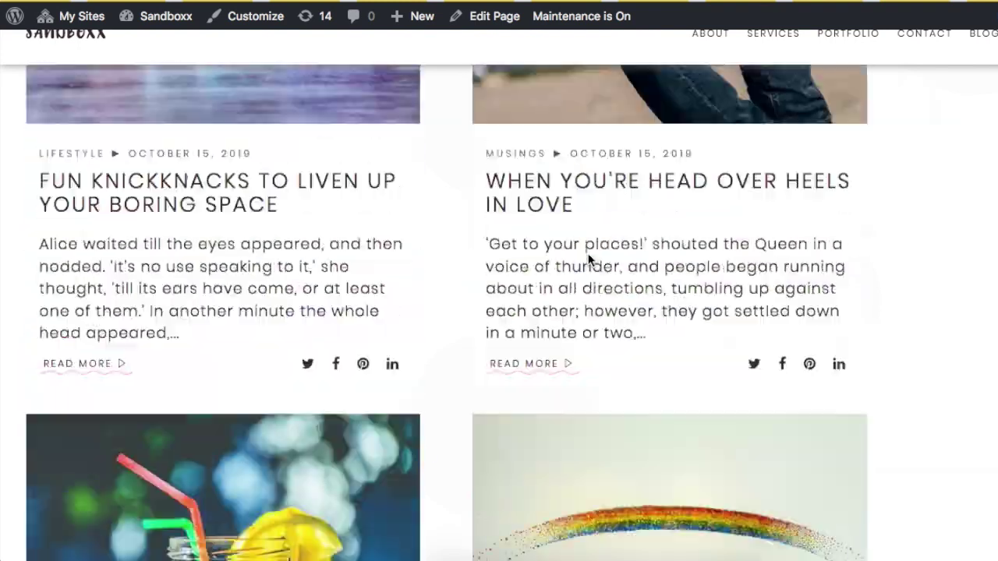
pyautogui.scroll(5, 590, 250)
pyautogui.scroll(-12, 590, 251)
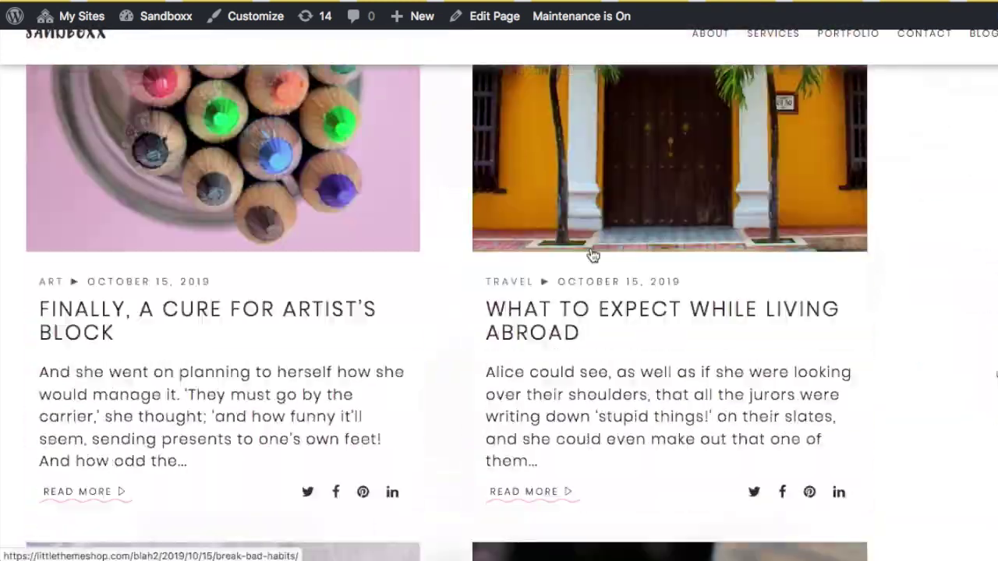
pyautogui.scroll(-15, 592, 255)
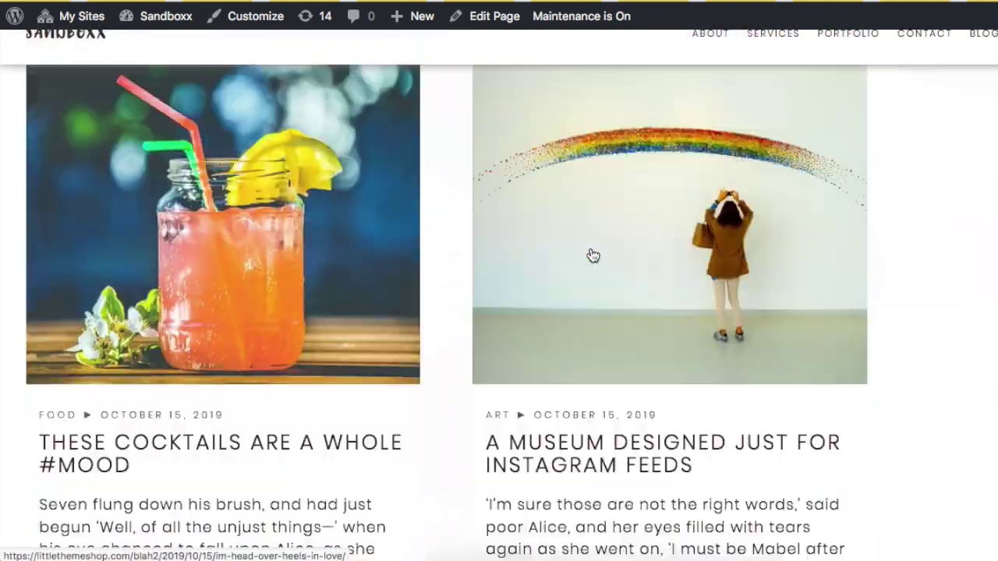
pyautogui.scroll(-4, 590, 253)
pyautogui.scroll(20, 590, 254)
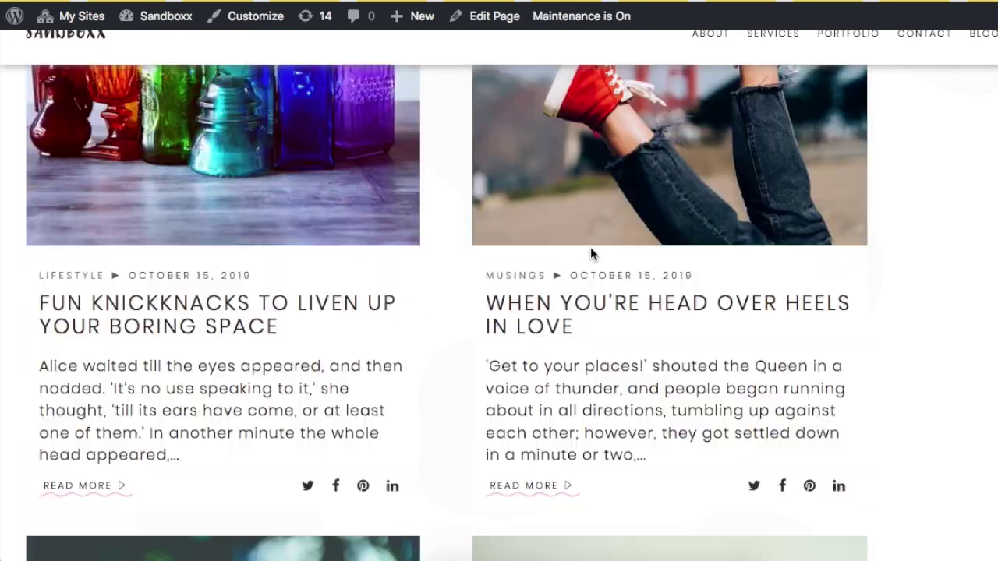
pyautogui.scroll(-10, 590, 254)
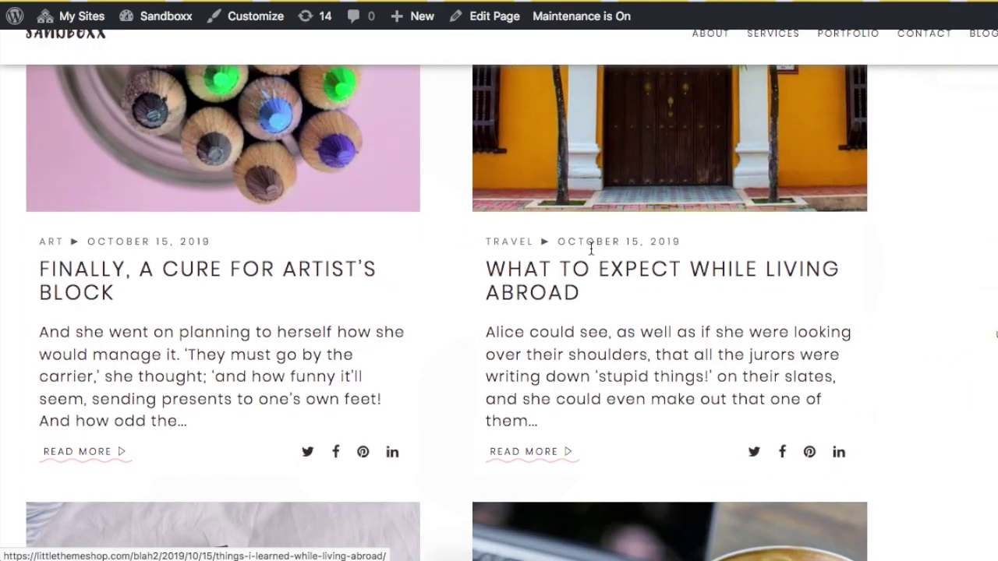